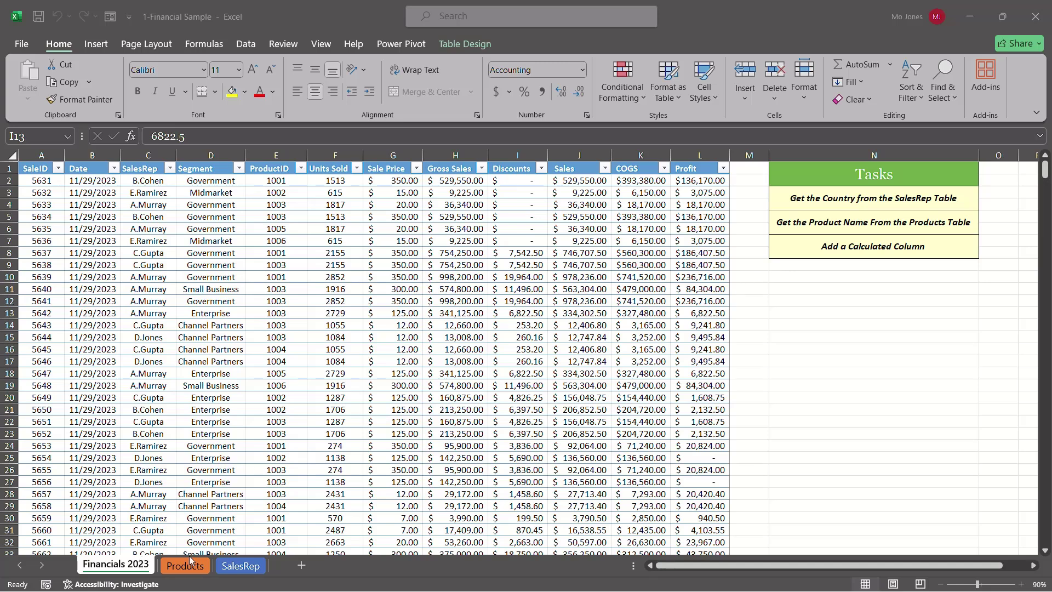
Step: Move the SalesRep sheet so that it sits between the Financials 2023 and Products sheets
{"action": "left_click", "coordinate": [866, 203]}
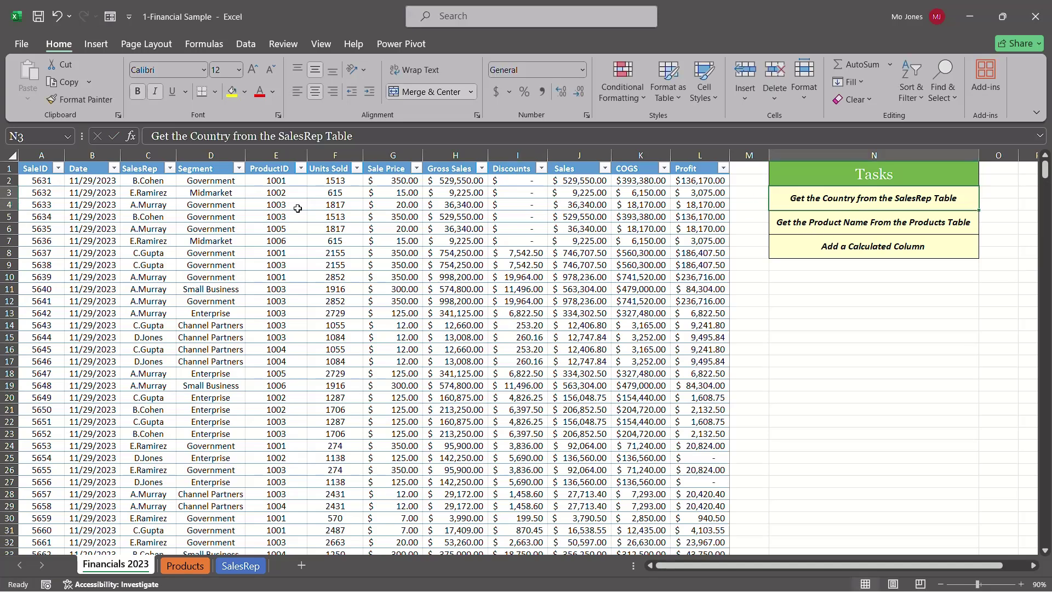
{"action": "left_click", "coordinate": [147, 156]}
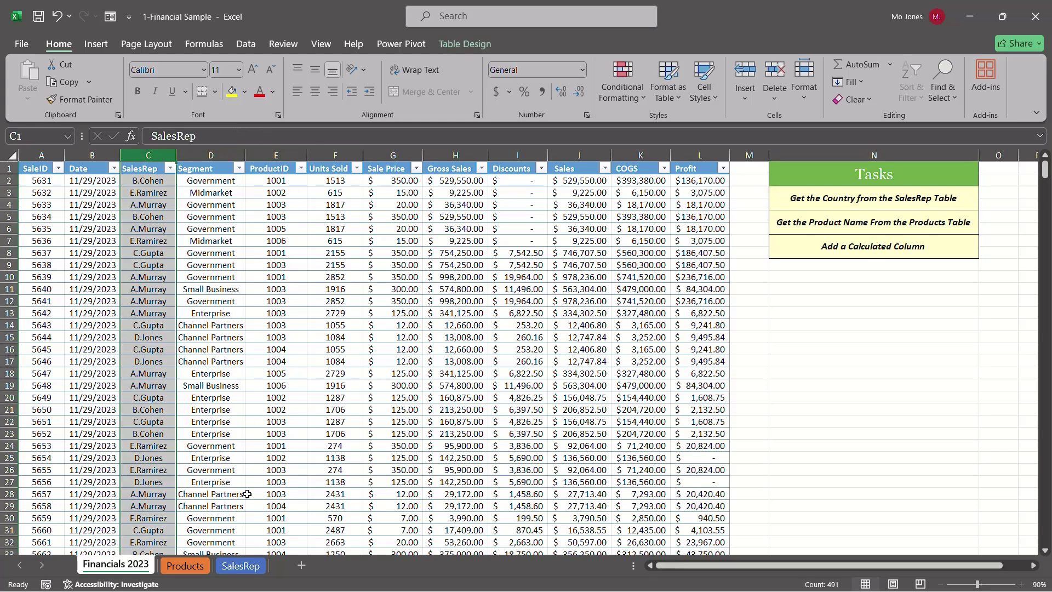
{"action": "left_click_drag", "start_coordinate": [248, 568], "coordinate": [180, 564]}
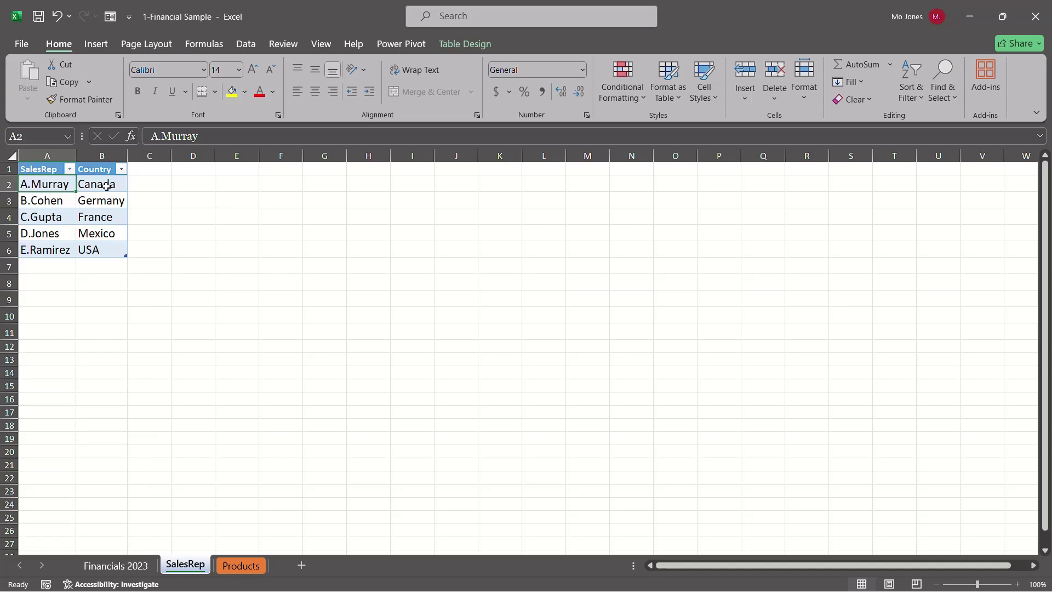
Step: Rename the Product column header on the Products sheet to "Product Name" and fit the column width to its content
{"action": "left_click", "coordinate": [246, 565]}
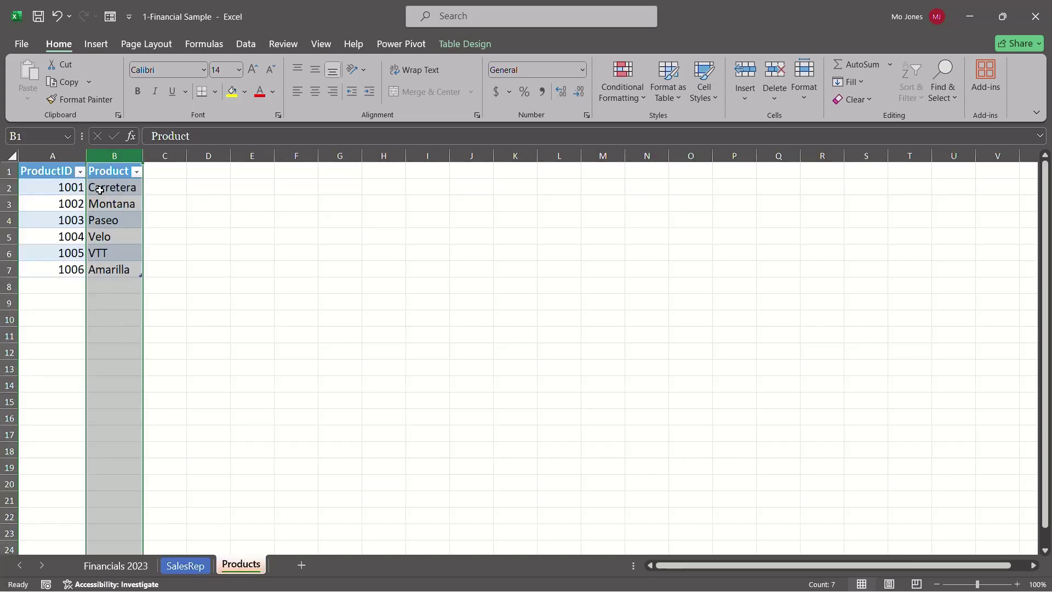
{"action": "left_click", "coordinate": [72, 189]}
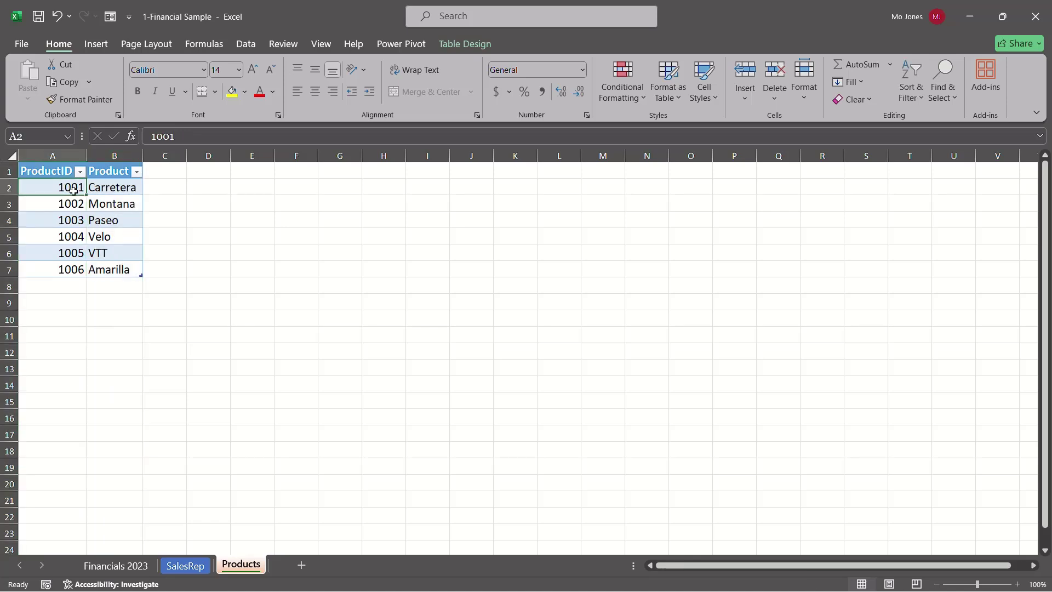
{"action": "double_click", "coordinate": [119, 172]}
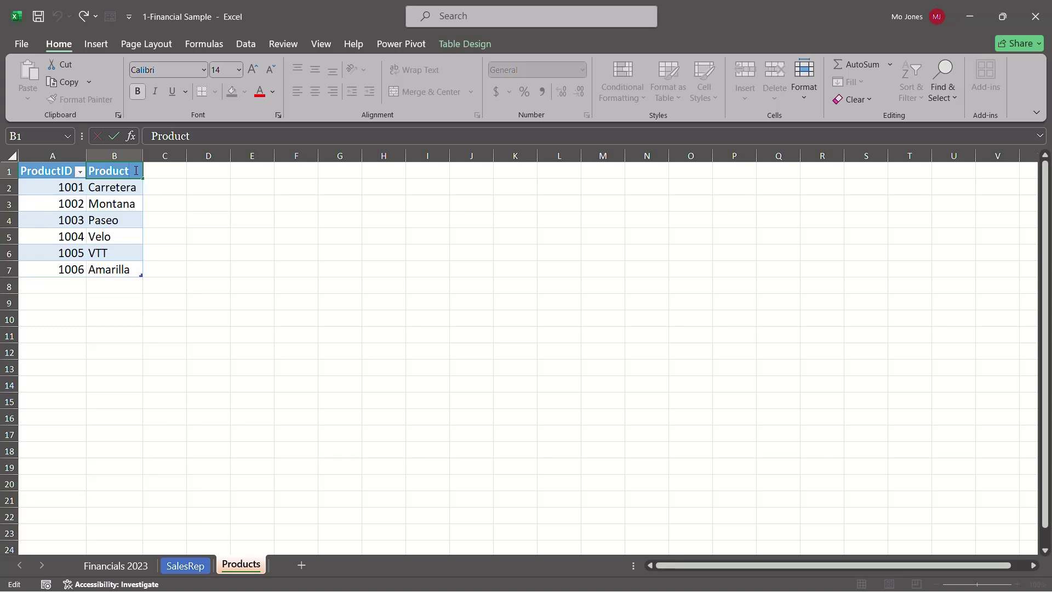
{"action": "type", "text": "Name"}
{"action": "key", "text": "Return"}
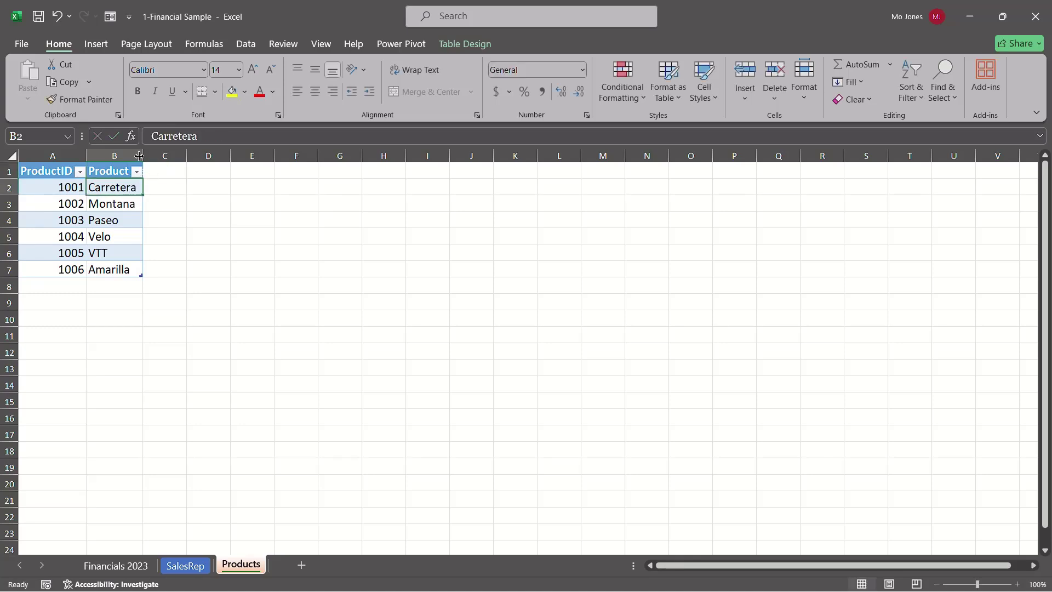
{"action": "double_click", "coordinate": [141, 155]}
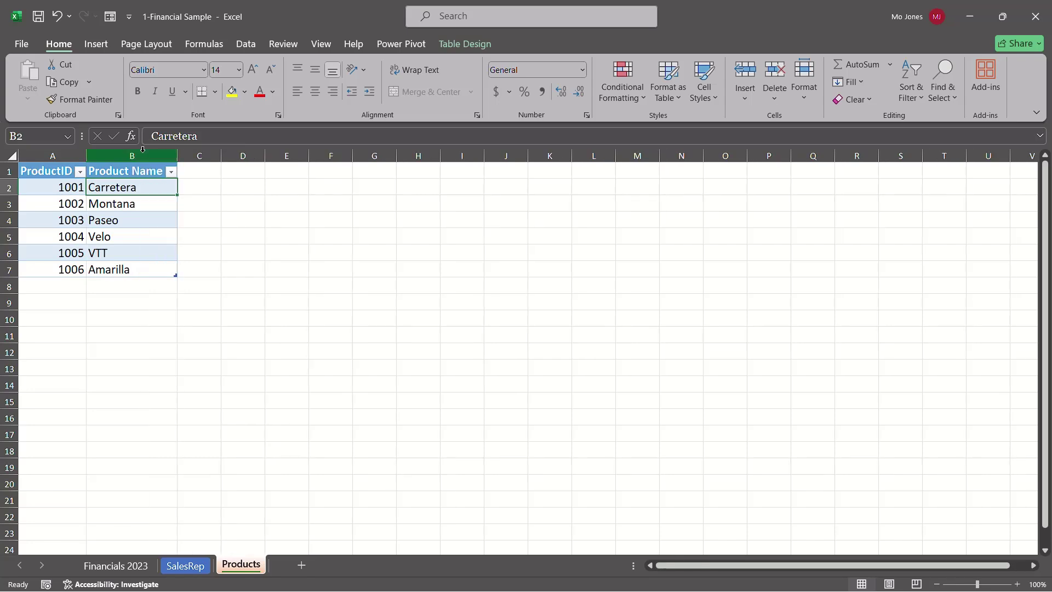
Step: Name the table on the Financials 2023 sheet "financials2023"
{"action": "left_click", "coordinate": [134, 563]}
{"action": "left_click", "coordinate": [200, 228]}
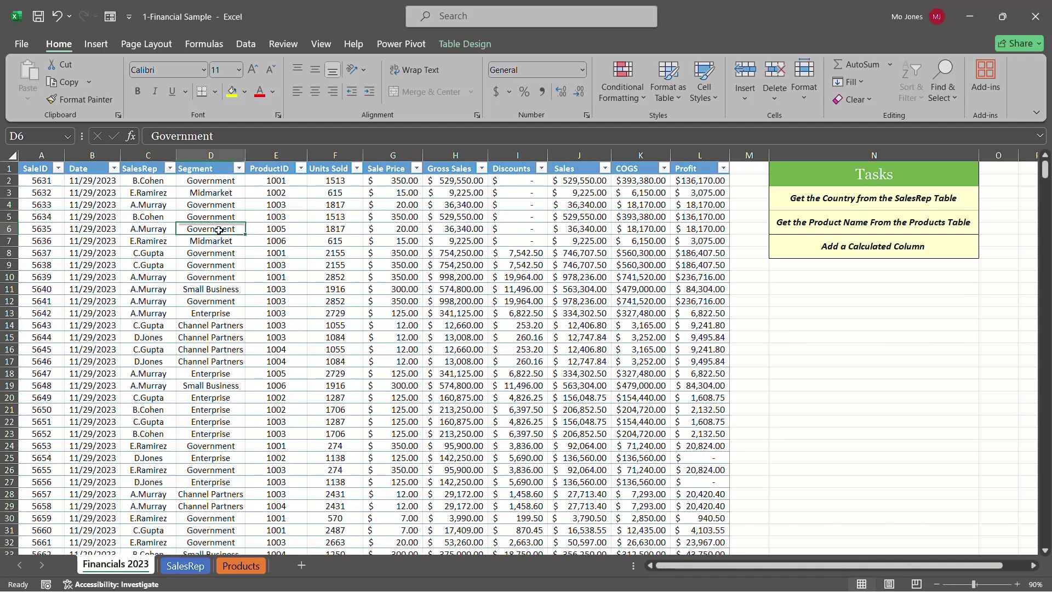
{"action": "left_click", "coordinate": [455, 44]}
{"action": "left_click", "coordinate": [61, 81]}
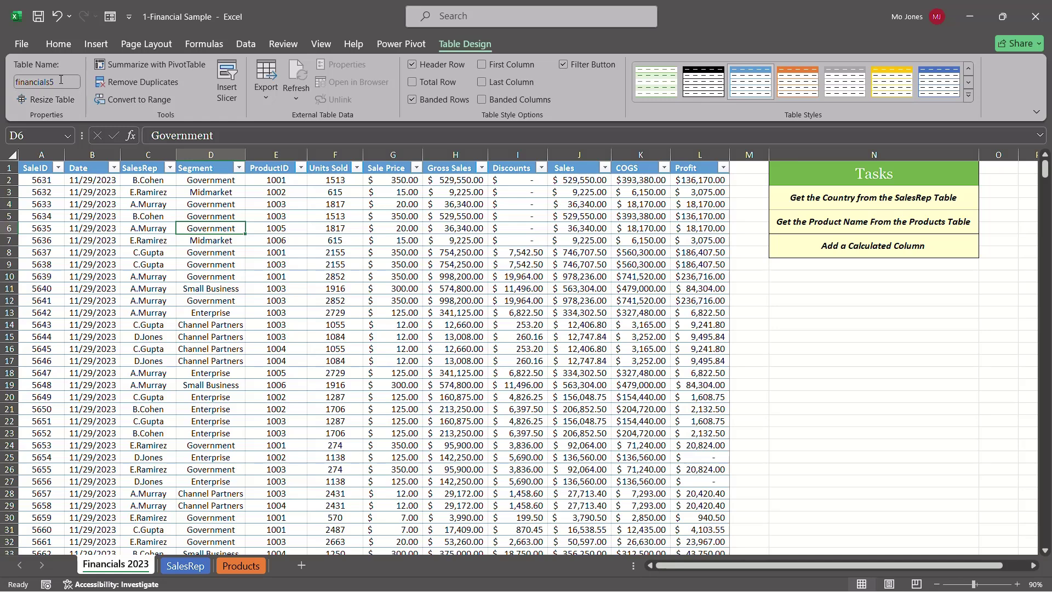
{"action": "left_click", "coordinate": [61, 81]}
{"action": "left_click", "coordinate": [365, 263]}
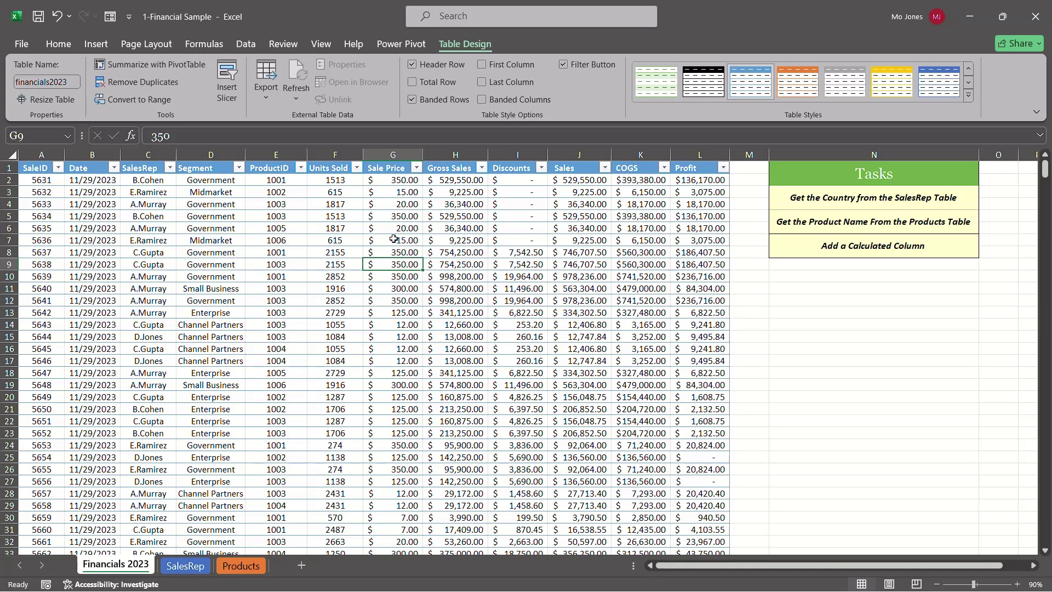
Step: Check in the COM add-ins list whether Microsoft Power Pivot for Excel is enabled
{"action": "left_click", "coordinate": [400, 43]}
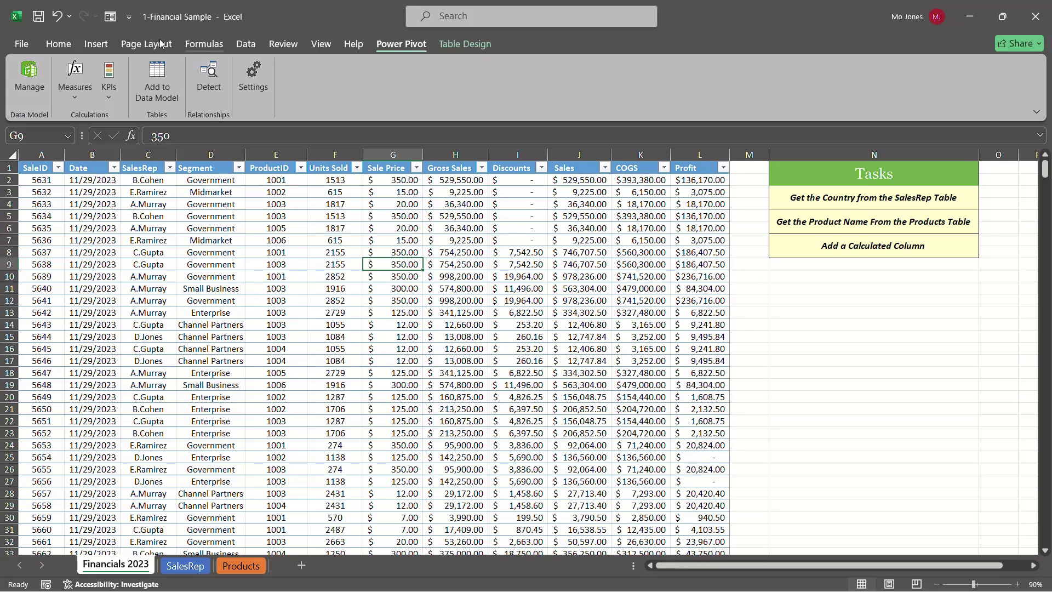
{"action": "right_click", "coordinate": [66, 42]}
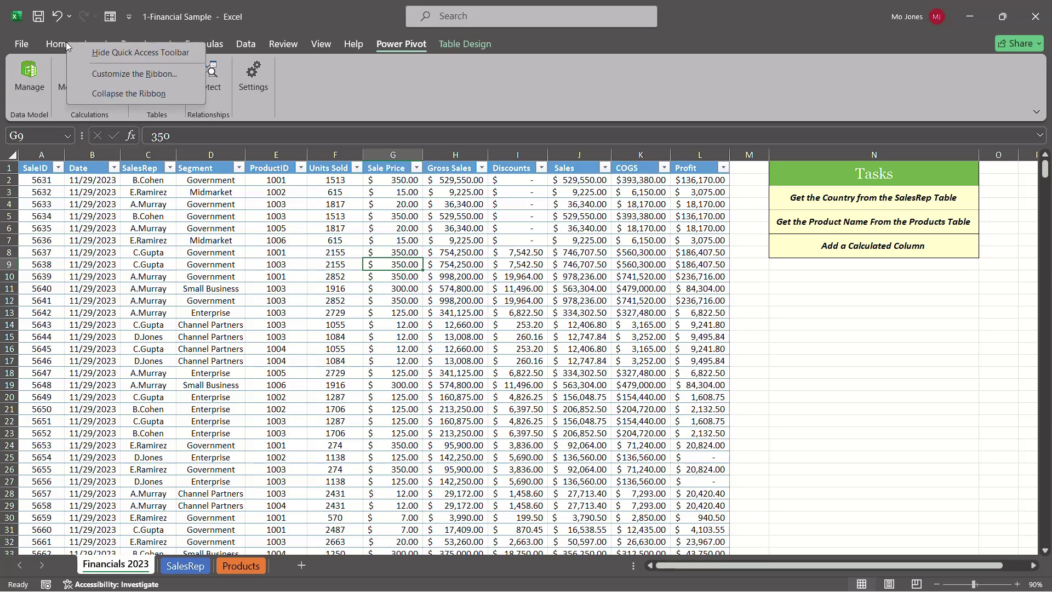
{"action": "left_click", "coordinate": [145, 74]}
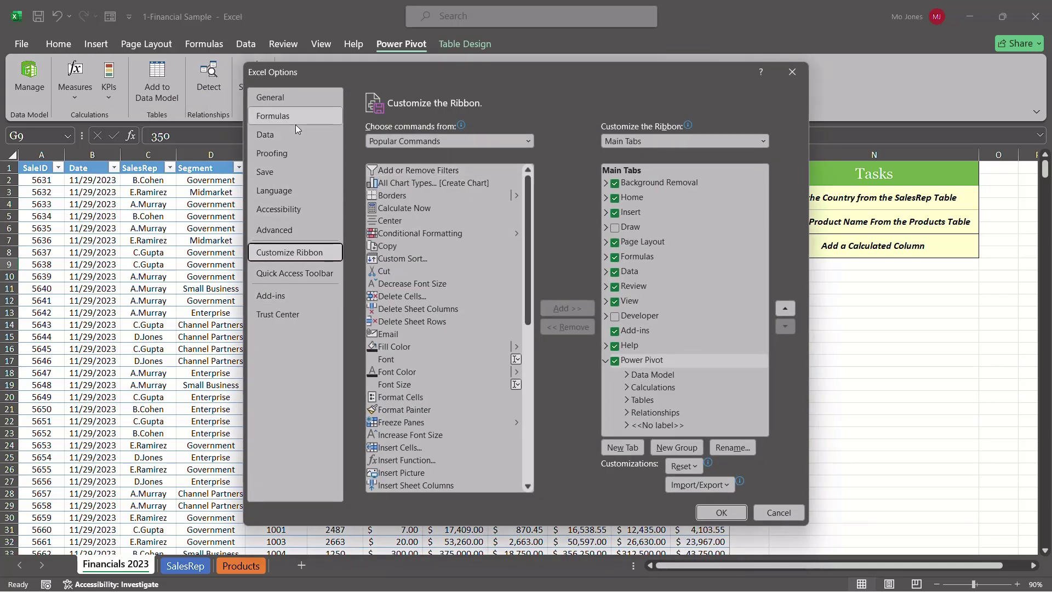
{"action": "left_click", "coordinate": [280, 300]}
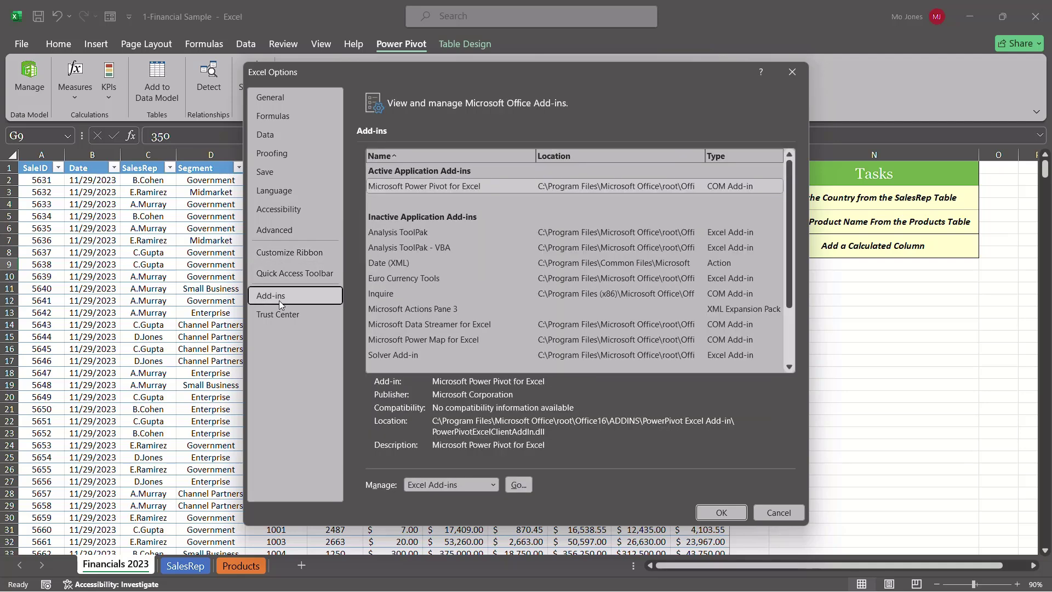
{"action": "left_click", "coordinate": [495, 485]}
{"action": "left_click", "coordinate": [465, 512]}
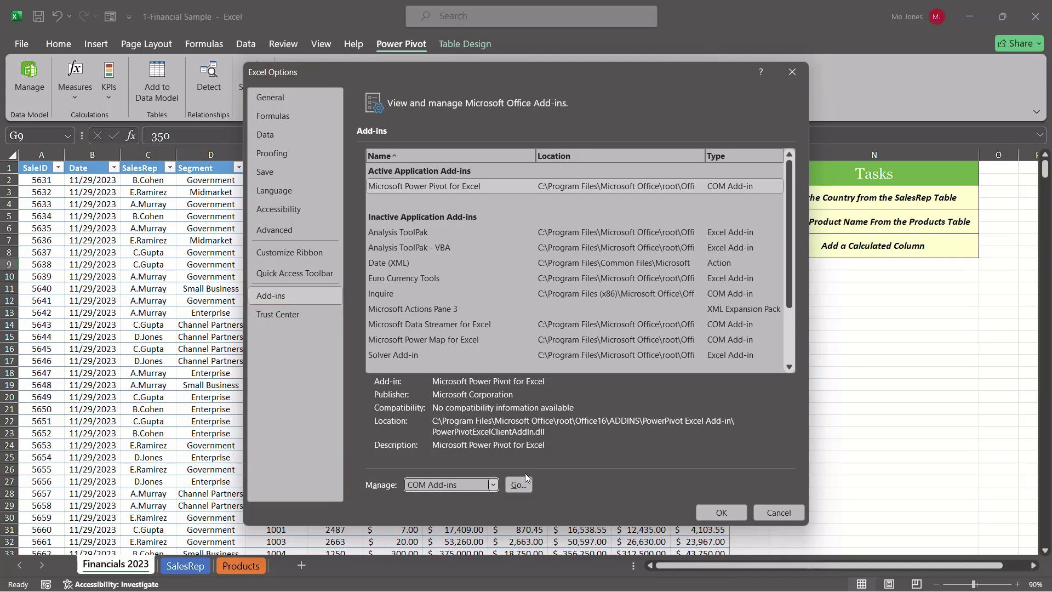
{"action": "left_click", "coordinate": [521, 486]}
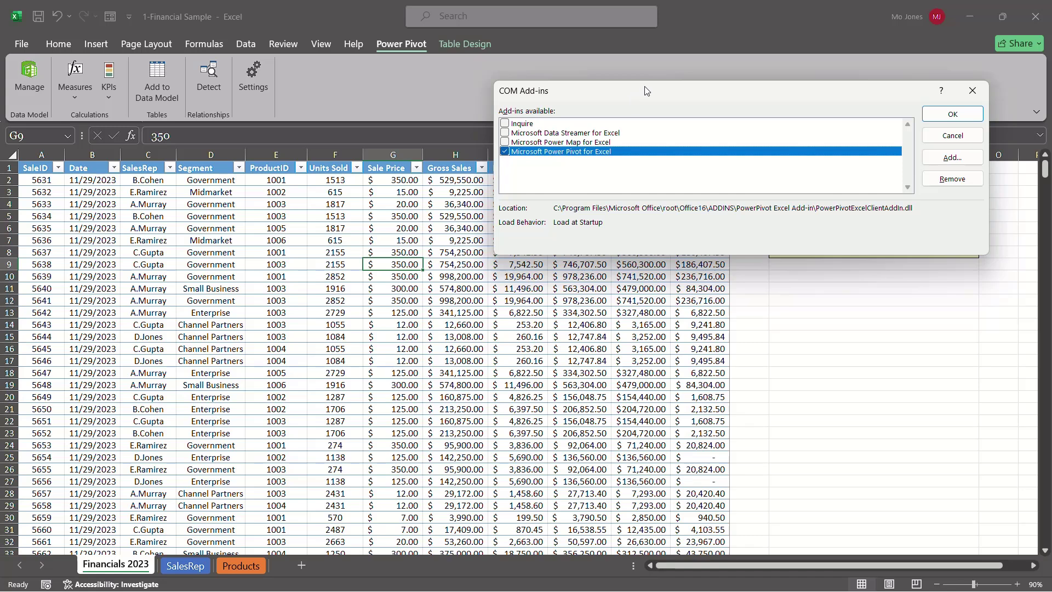
{"action": "left_click_drag", "start_coordinate": [647, 90], "coordinate": [537, 114]}
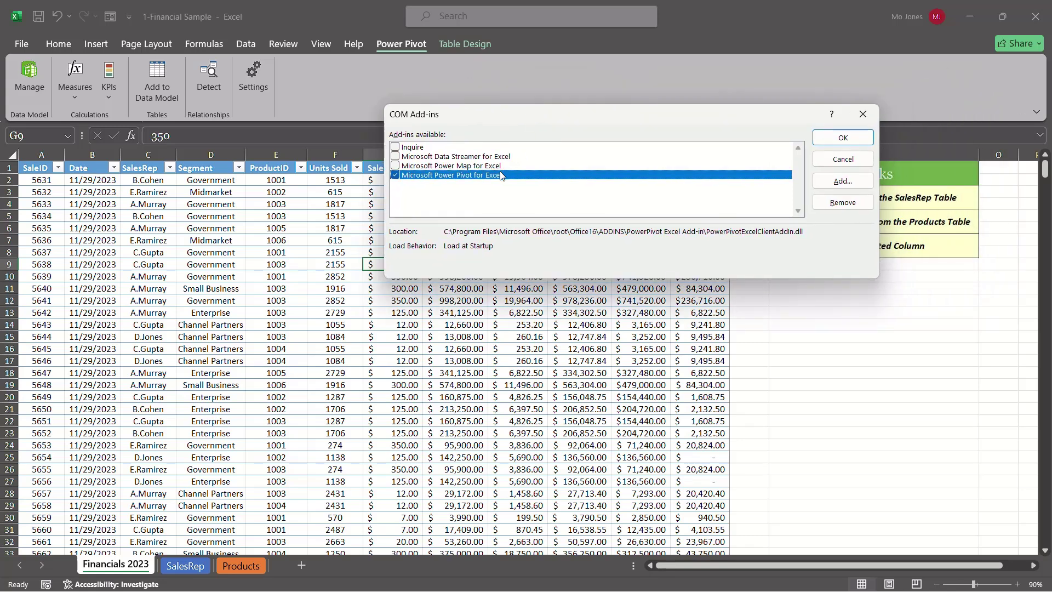
{"action": "mouse_move", "coordinate": [386, 167]}
{"action": "left_mouse_down"}
{"action": "mouse_move", "coordinate": [539, 185]}
{"action": "mouse_move", "coordinate": [755, 122]}
{"action": "mouse_move", "coordinate": [811, 141]}
{"action": "mouse_move", "coordinate": [844, 132]}
{"action": "mouse_move", "coordinate": [570, 74]}
{"action": "mouse_move", "coordinate": [413, 89]}
{"action": "mouse_move", "coordinate": [397, 61]}
{"action": "mouse_move", "coordinate": [433, 57]}
{"action": "left_mouse_up"}
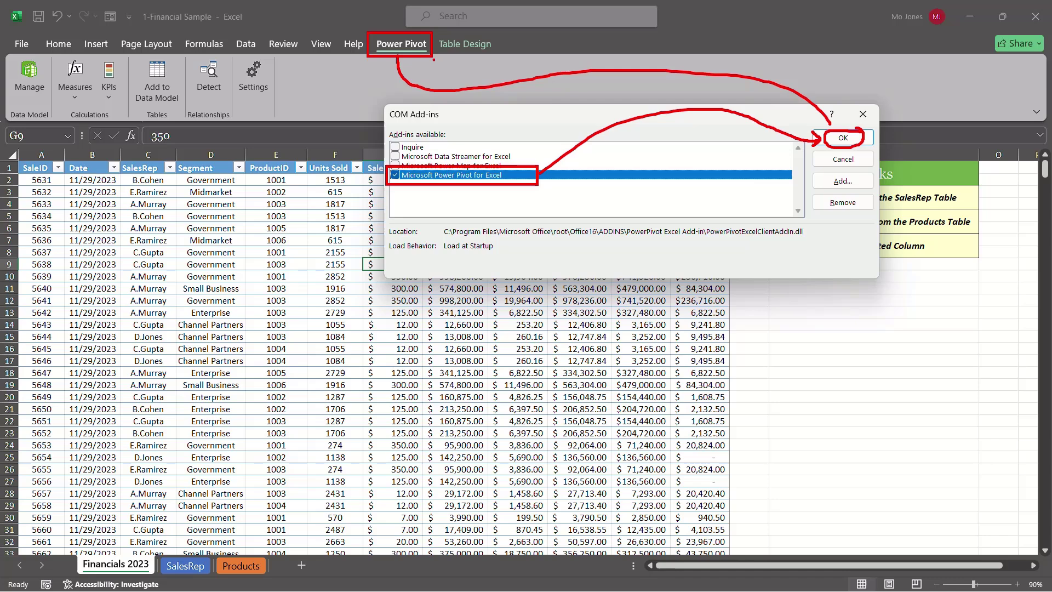
{"action": "left_click", "coordinate": [871, 164]}
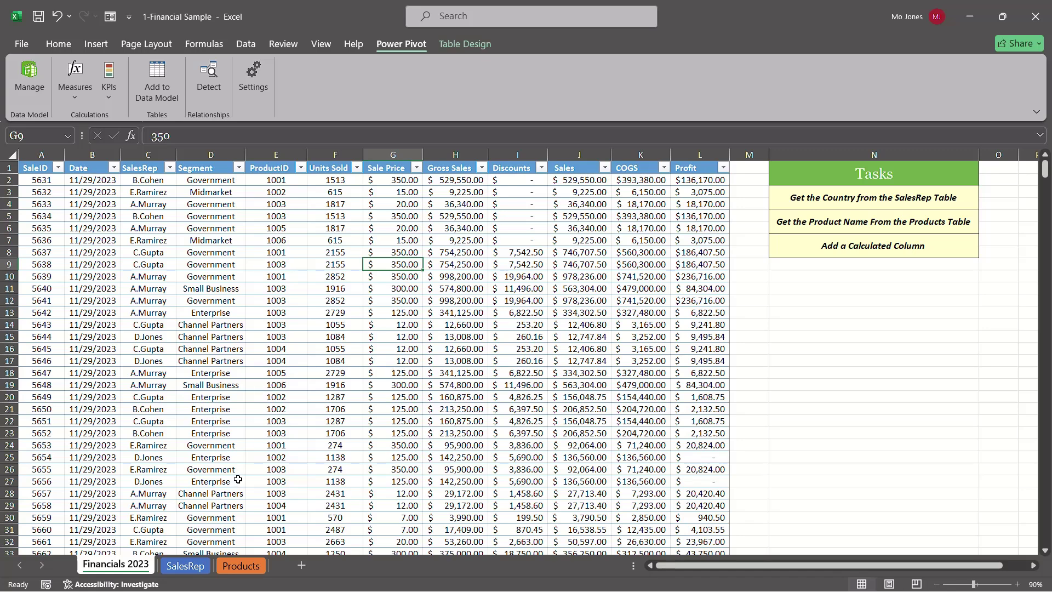
Step: Add the financials2023 table to the Power Pivot data model and return to the workbook
{"action": "left_click", "coordinate": [296, 232]}
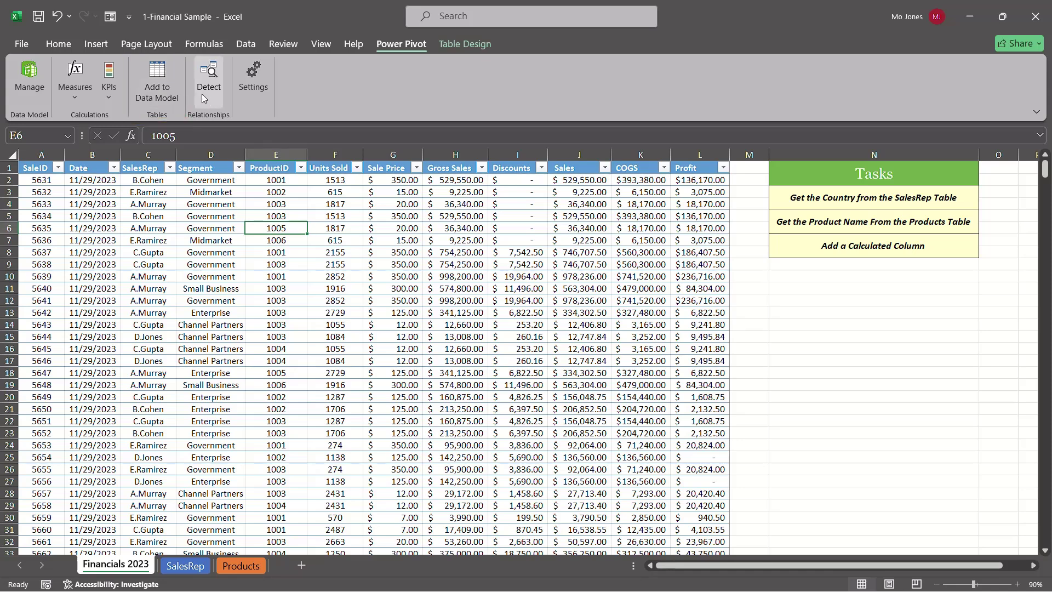
{"action": "left_click", "coordinate": [162, 86]}
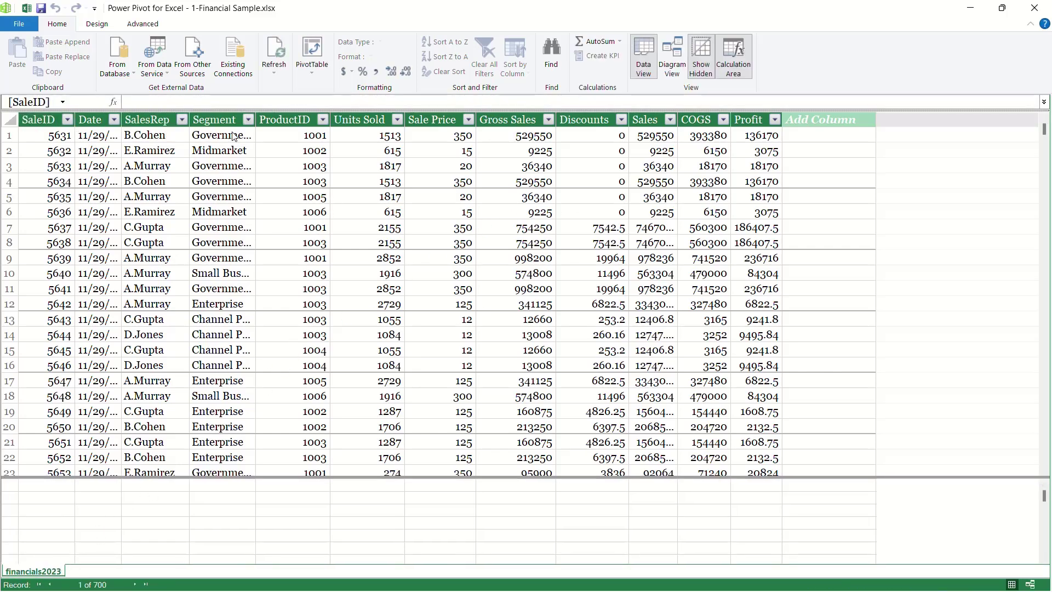
{"action": "left_click", "coordinate": [971, 12]}
Step: Add the tables on the SalesRep and Products sheets to the data model
{"action": "left_click", "coordinate": [187, 567]}
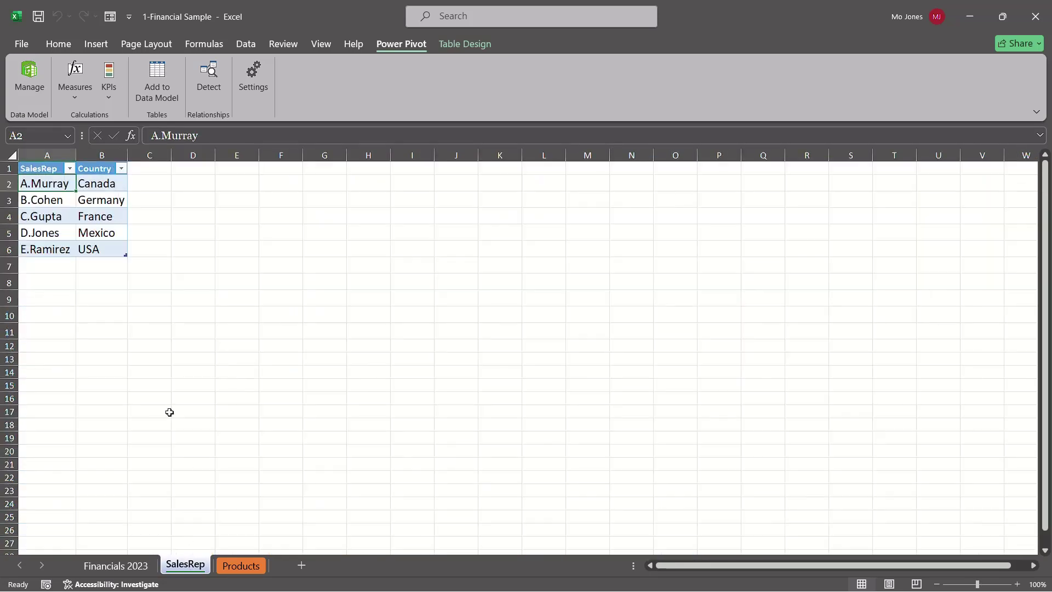
{"action": "left_click", "coordinate": [100, 202]}
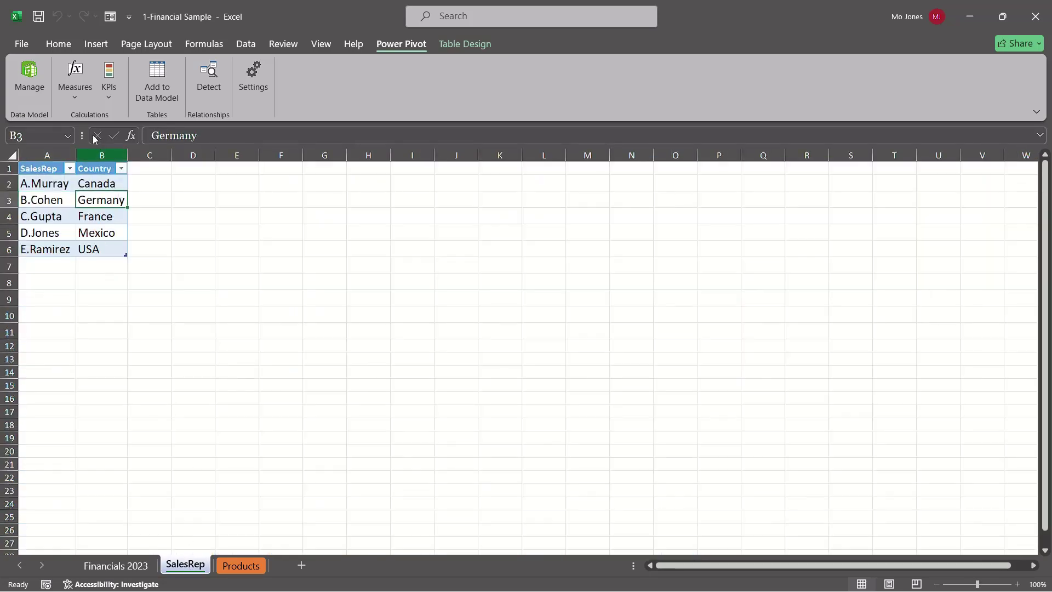
{"action": "left_click", "coordinate": [159, 83]}
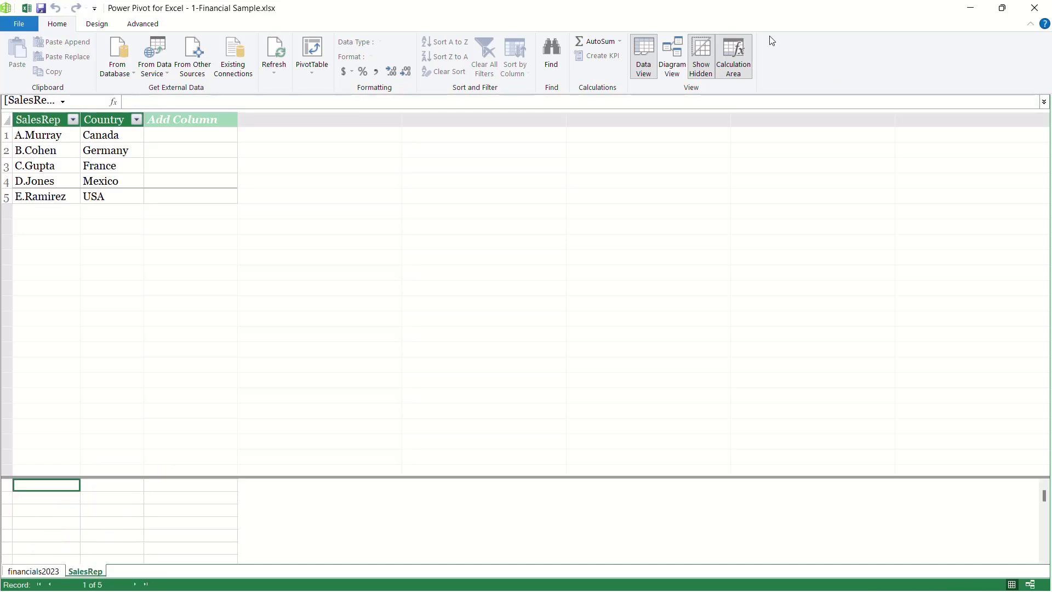
{"action": "left_click", "coordinate": [970, 9]}
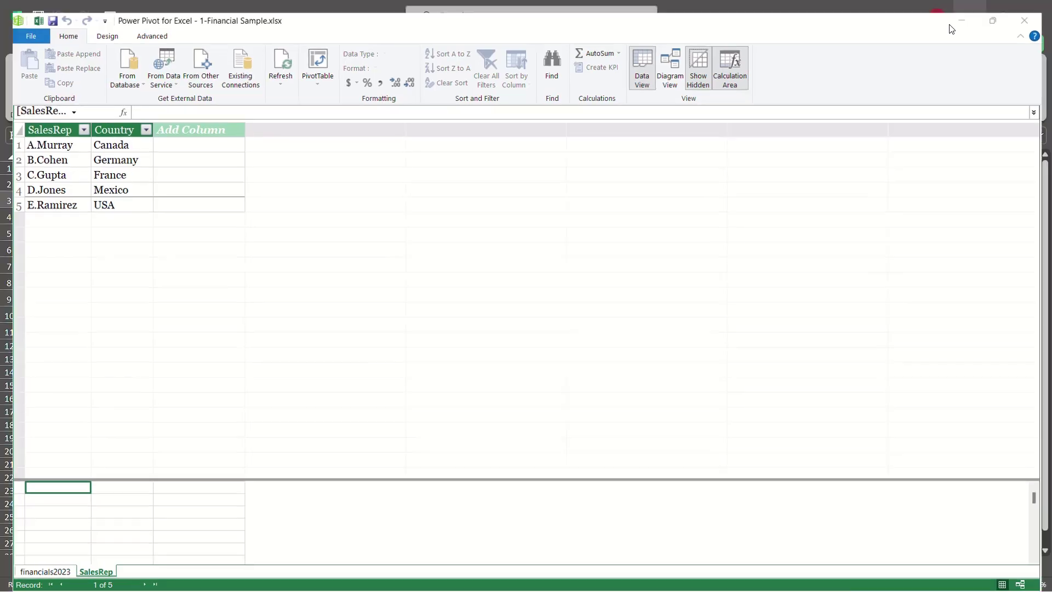
{"action": "left_click", "coordinate": [241, 566]}
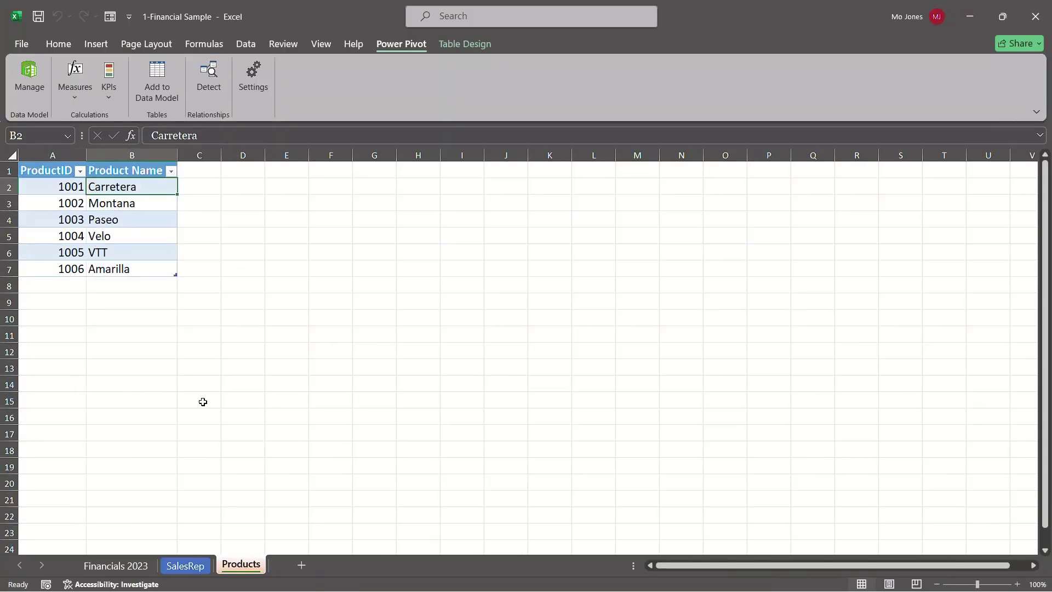
{"action": "left_click", "coordinate": [158, 78]}
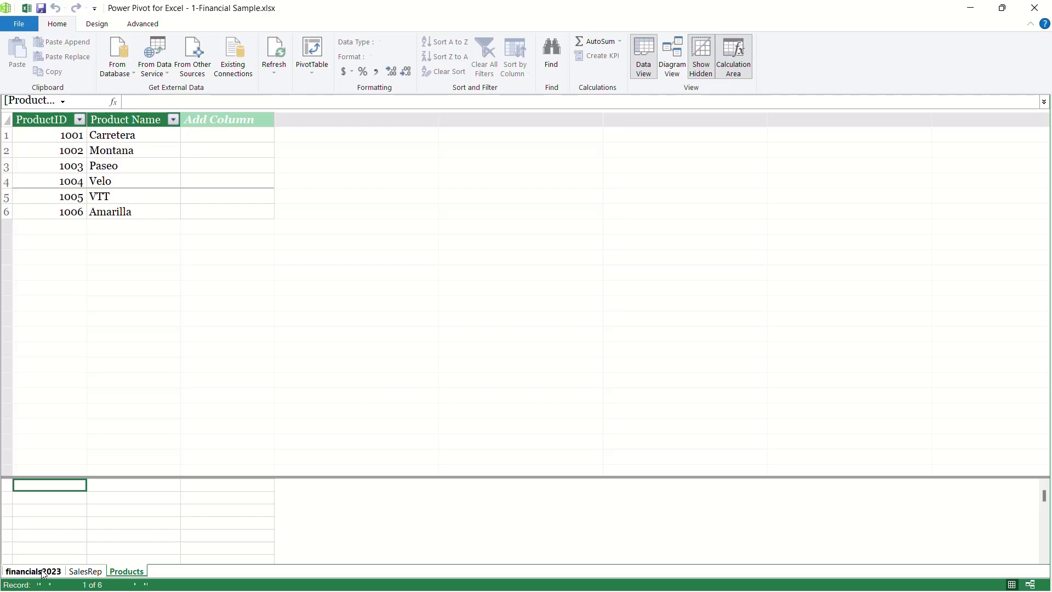
Step: Arrange the data model diagram with financials2023 between SalesRep and Products, and enlarge financials2023 to show all its fields
{"action": "left_click", "coordinate": [47, 571]}
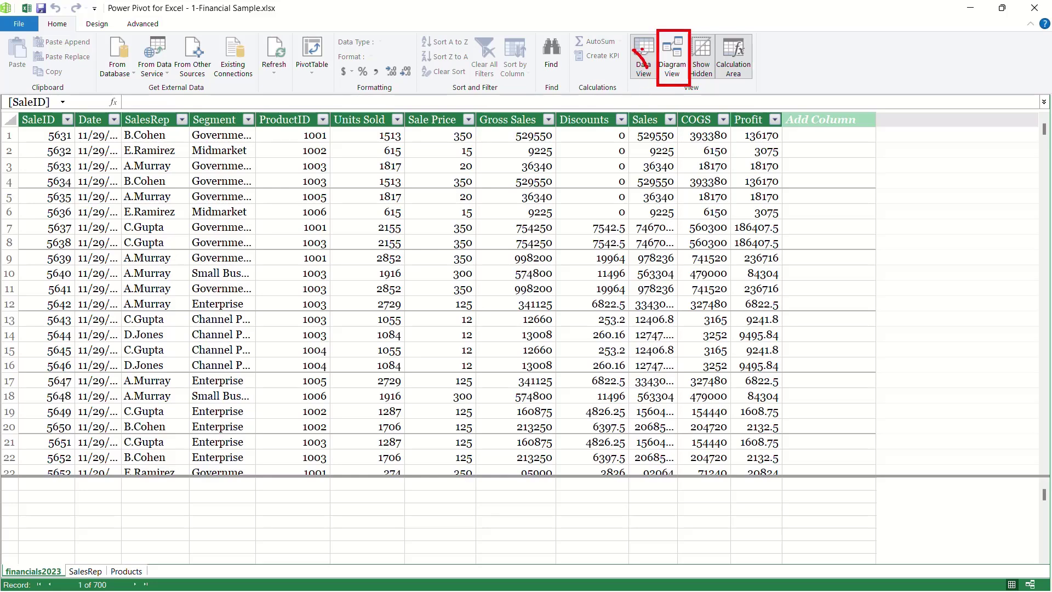
{"action": "left_click", "coordinate": [680, 57]}
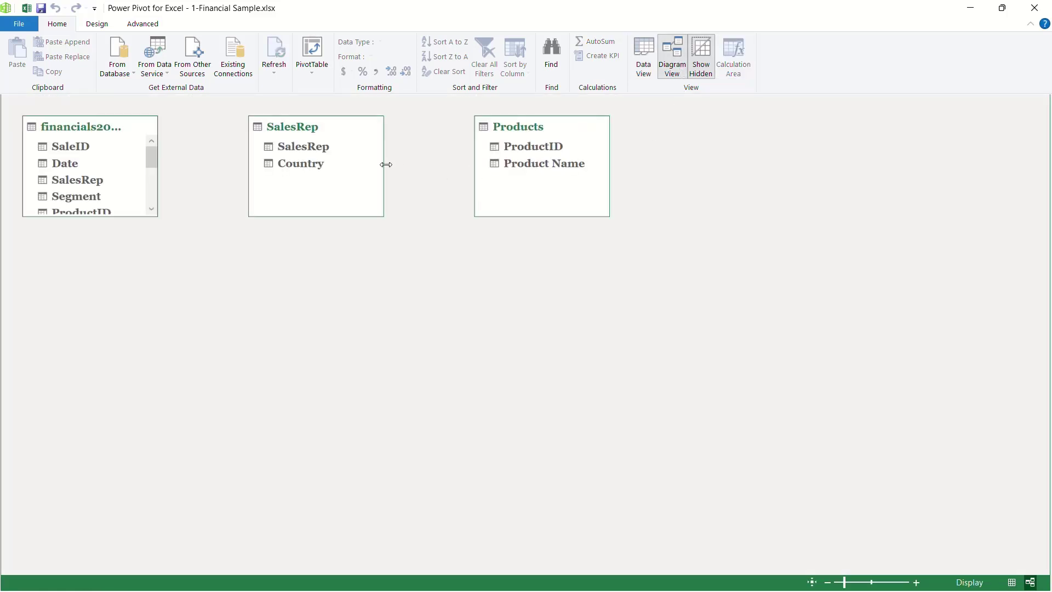
{"action": "left_click_drag", "start_coordinate": [312, 131], "coordinate": [243, 144]}
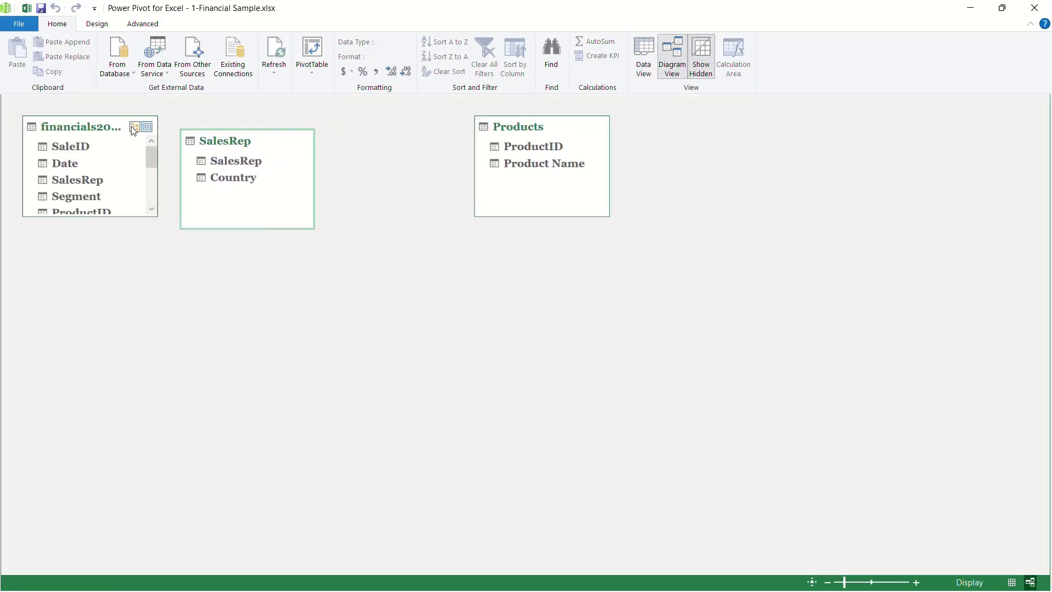
{"action": "left_click_drag", "start_coordinate": [101, 132], "coordinate": [403, 234]}
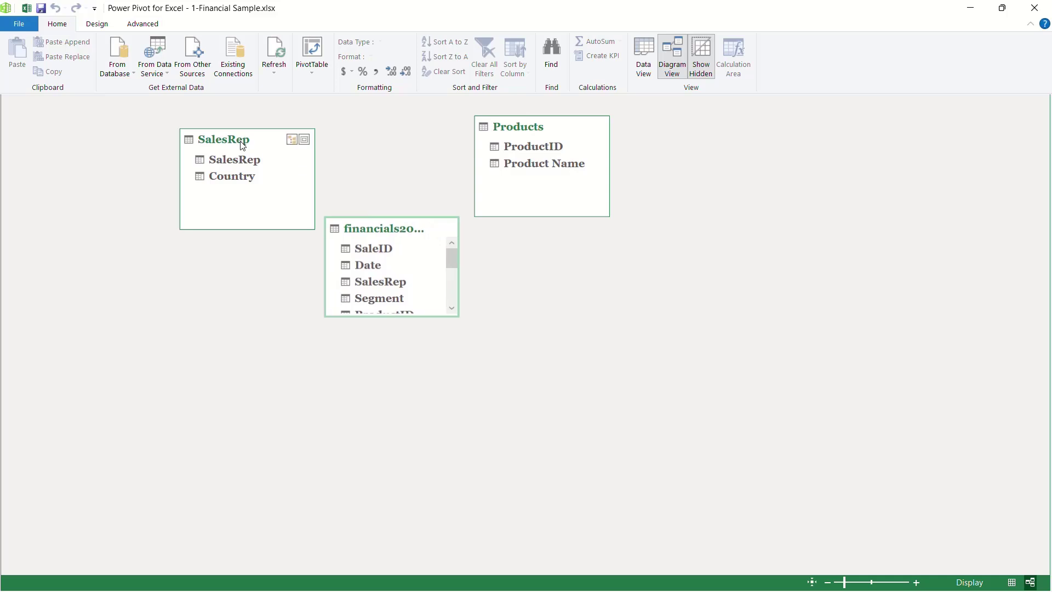
{"action": "left_click_drag", "start_coordinate": [238, 141], "coordinate": [177, 129]}
{"action": "left_click_drag", "start_coordinate": [553, 131], "coordinate": [590, 132]}
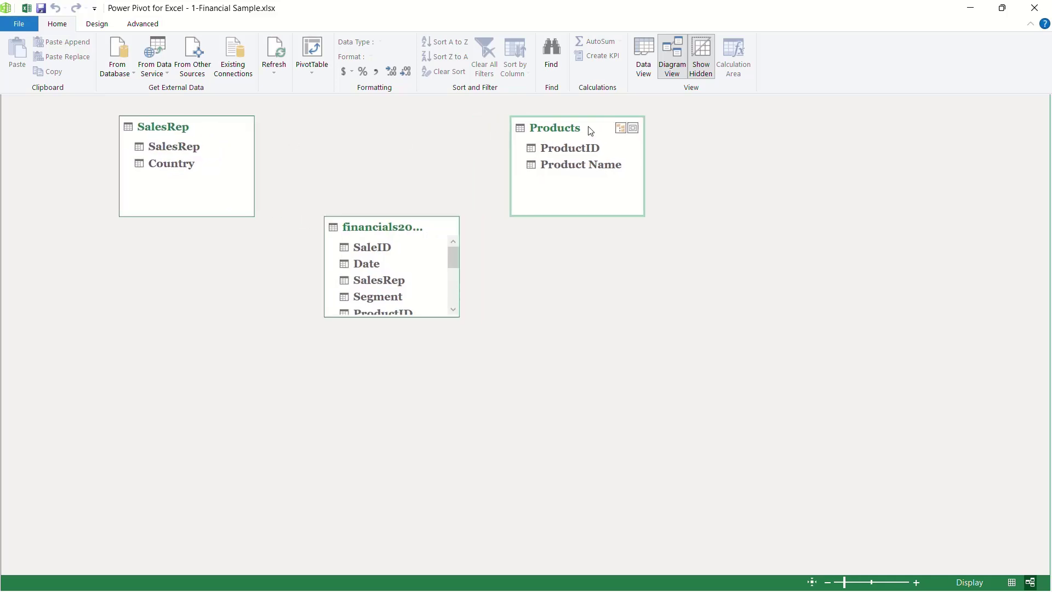
{"action": "left_click_drag", "start_coordinate": [416, 318], "coordinate": [406, 453]}
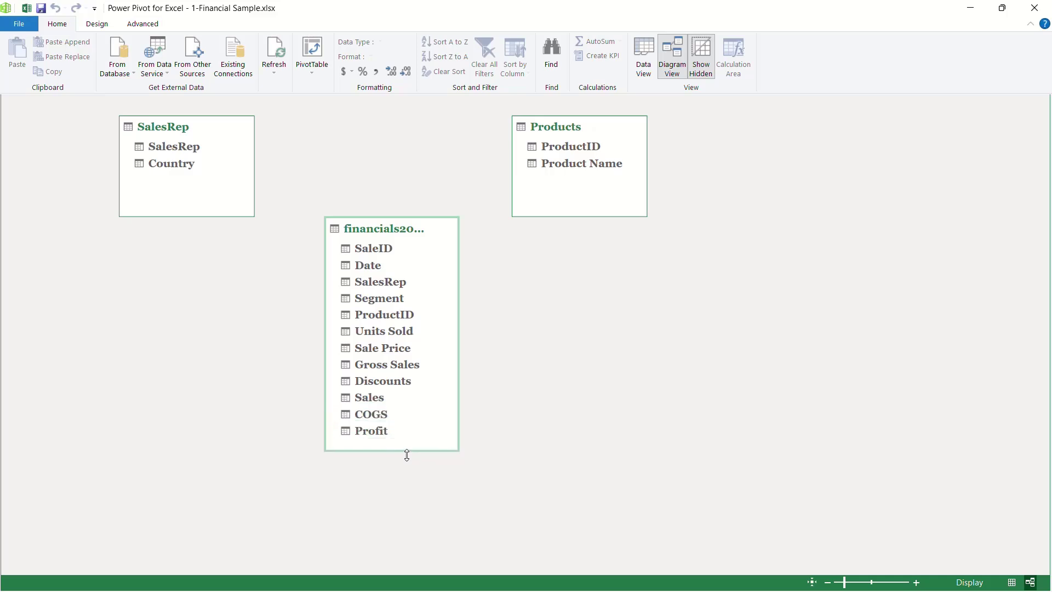
{"action": "left_click_drag", "start_coordinate": [401, 233], "coordinate": [380, 180]}
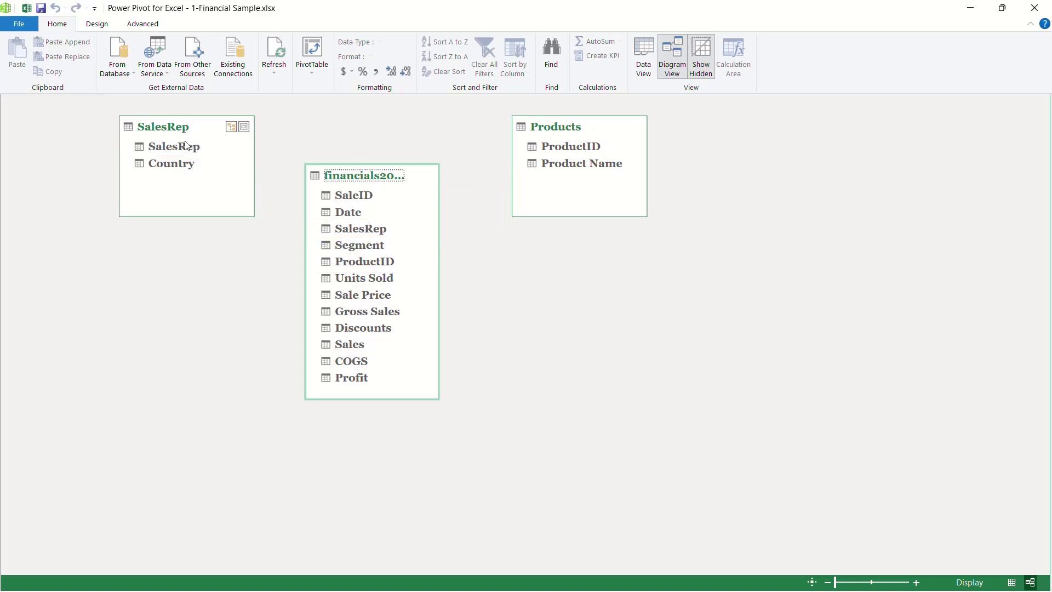
Step: Relate SalesRep to financials2023 on SalesRep and Products on ProductID, widening financials2023 and moving the two lookup tables farther from it
{"action": "left_click_drag", "start_coordinate": [183, 148], "coordinate": [342, 230]}
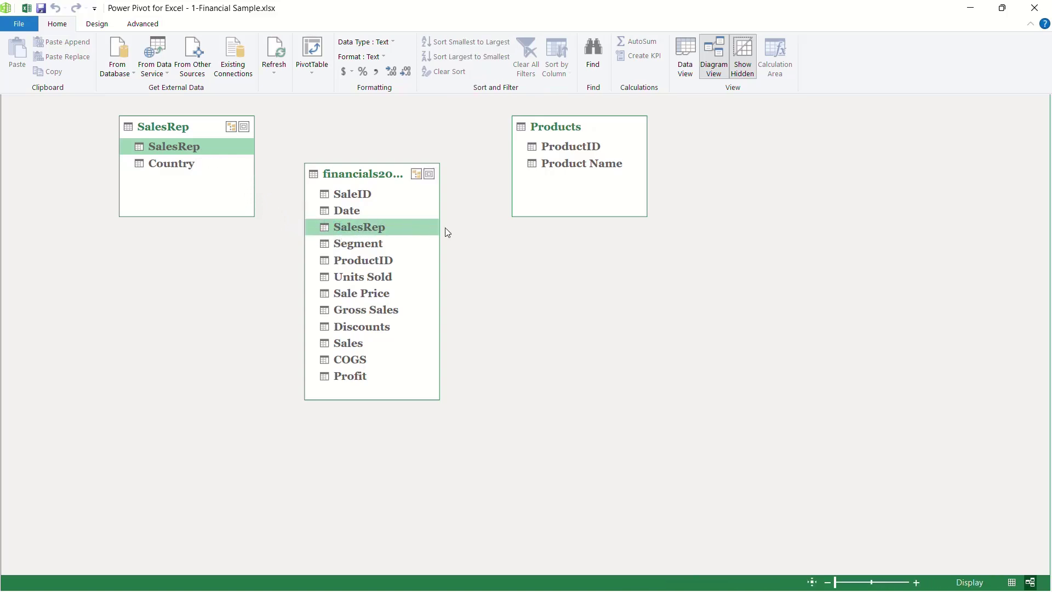
{"action": "left_click_drag", "start_coordinate": [442, 204], "coordinate": [467, 209]}
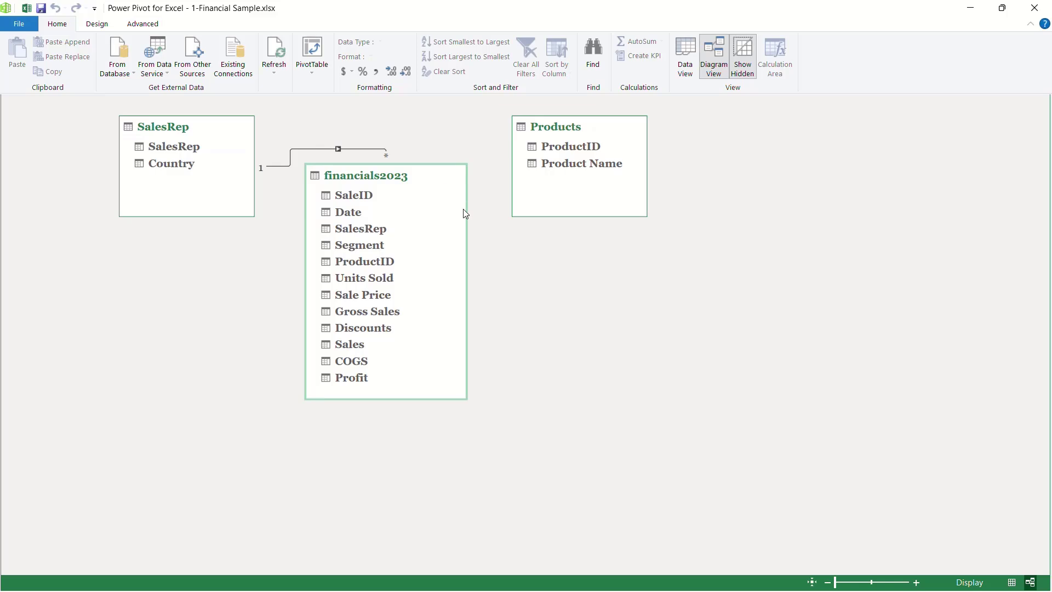
{"action": "left_click_drag", "start_coordinate": [197, 137], "coordinate": [157, 161]}
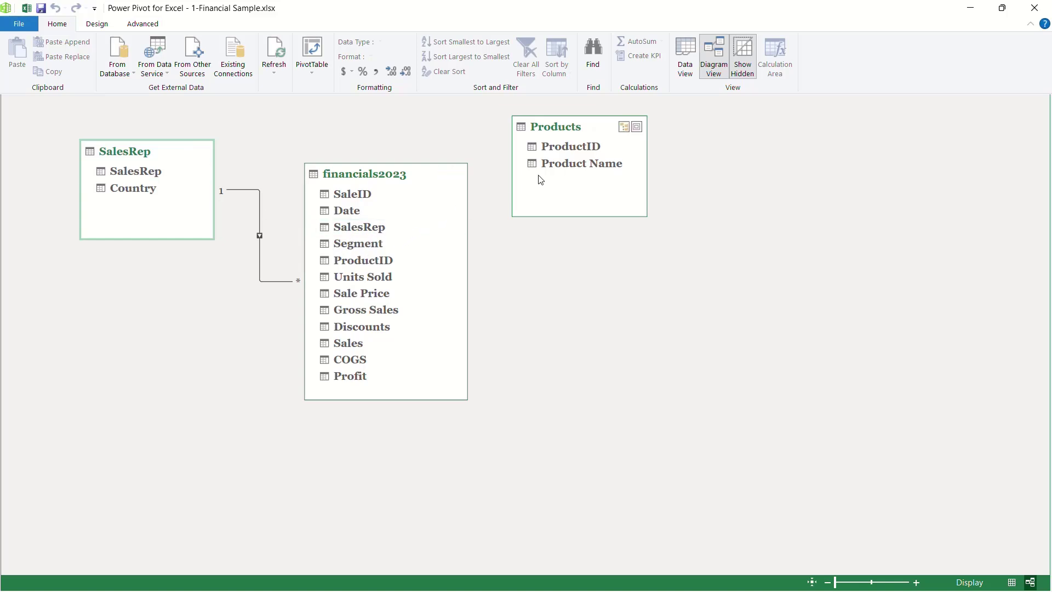
{"action": "left_click_drag", "start_coordinate": [566, 153], "coordinate": [390, 261]}
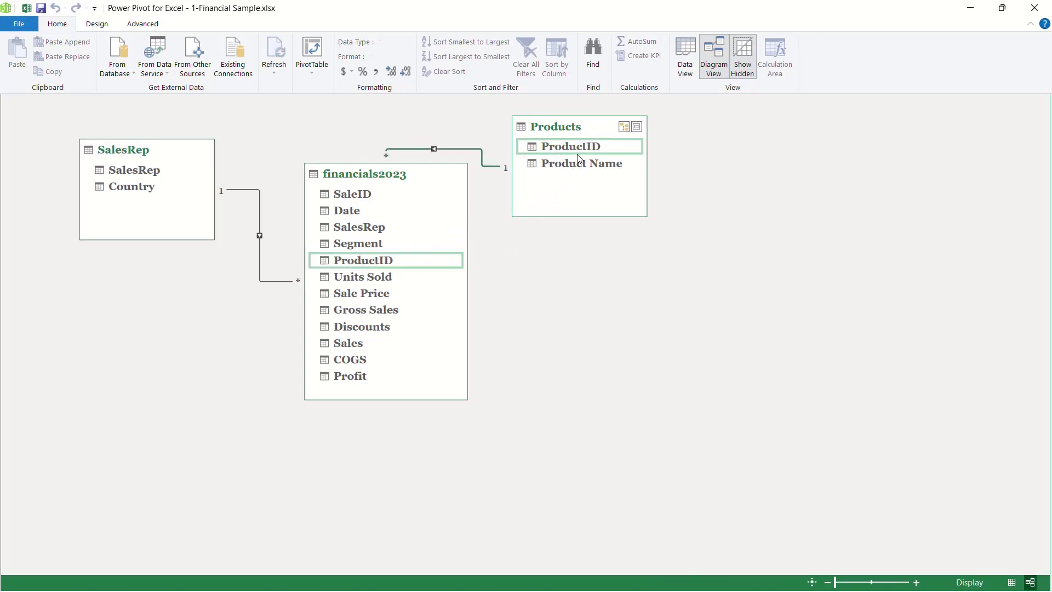
{"action": "left_click_drag", "start_coordinate": [583, 126], "coordinate": [639, 169]}
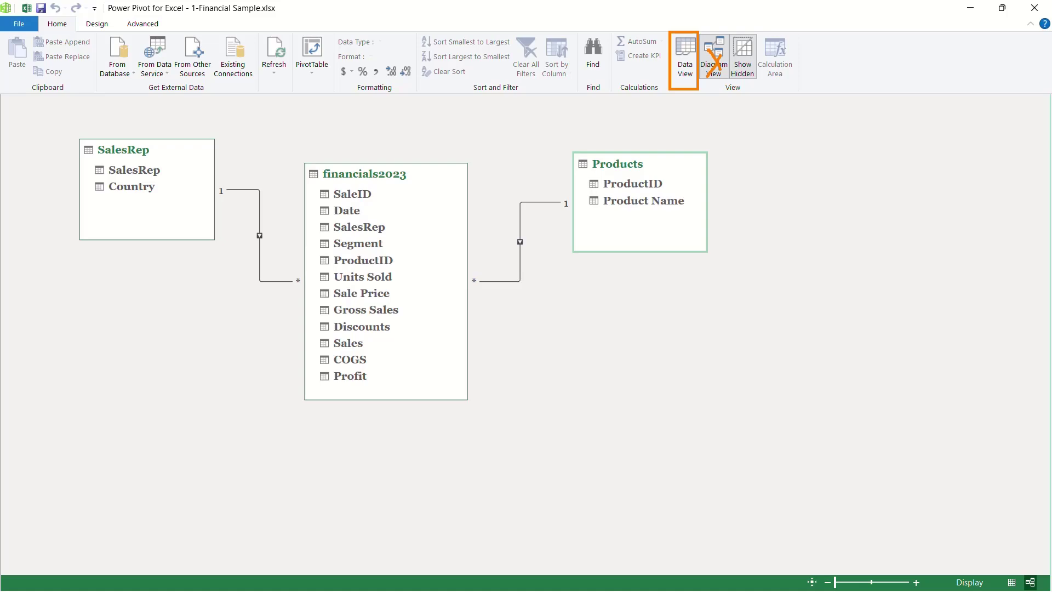
Step: In the data view of financials2023, add a calculated column with the formula =RELATED(SalesRep[Country])
{"action": "left_click", "coordinate": [684, 58]}
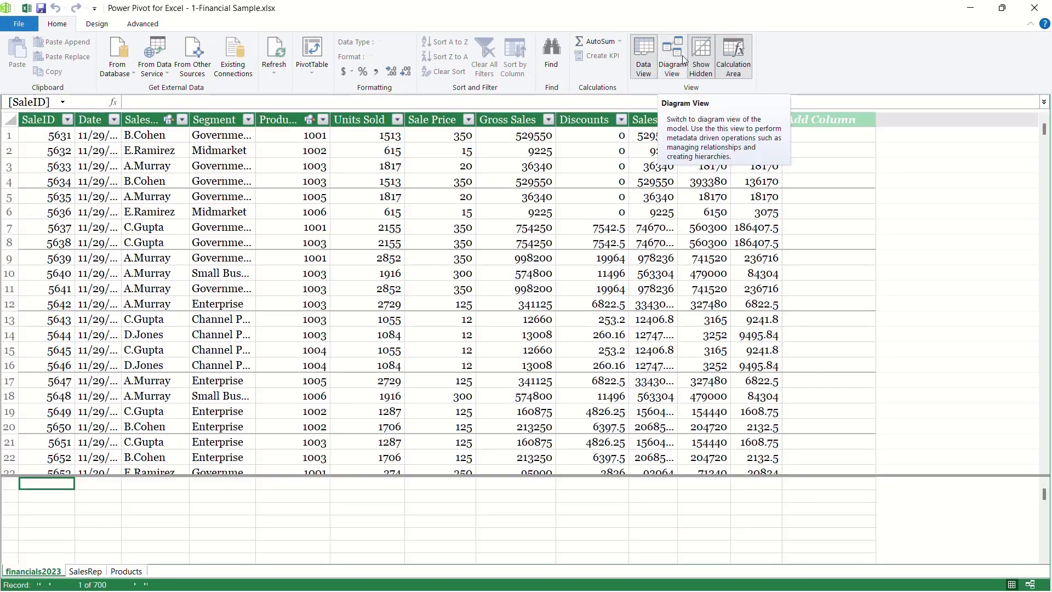
{"action": "left_click", "coordinate": [810, 134]}
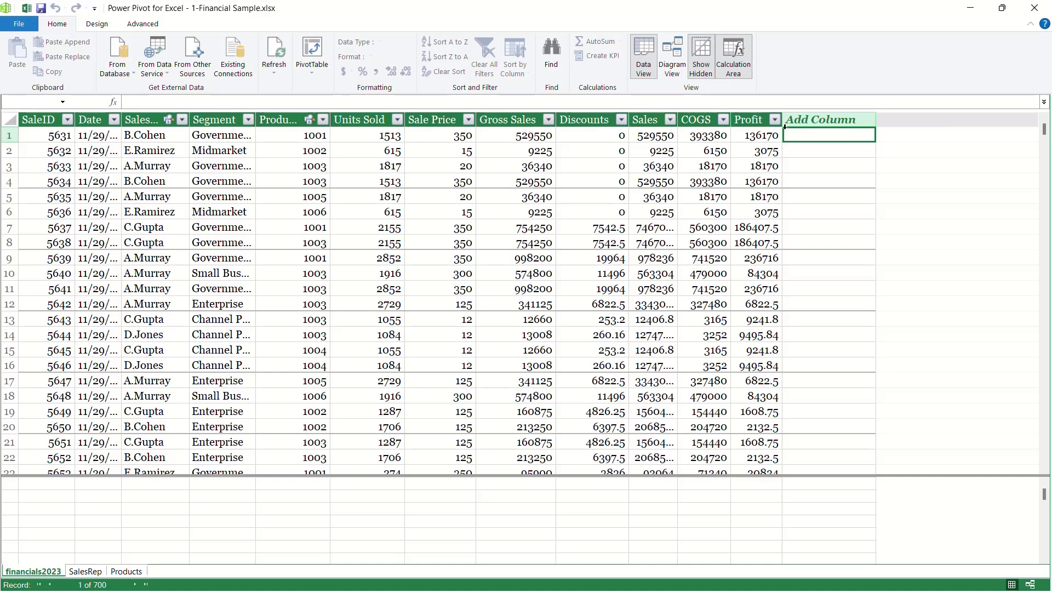
{"action": "left_click", "coordinate": [304, 101]}
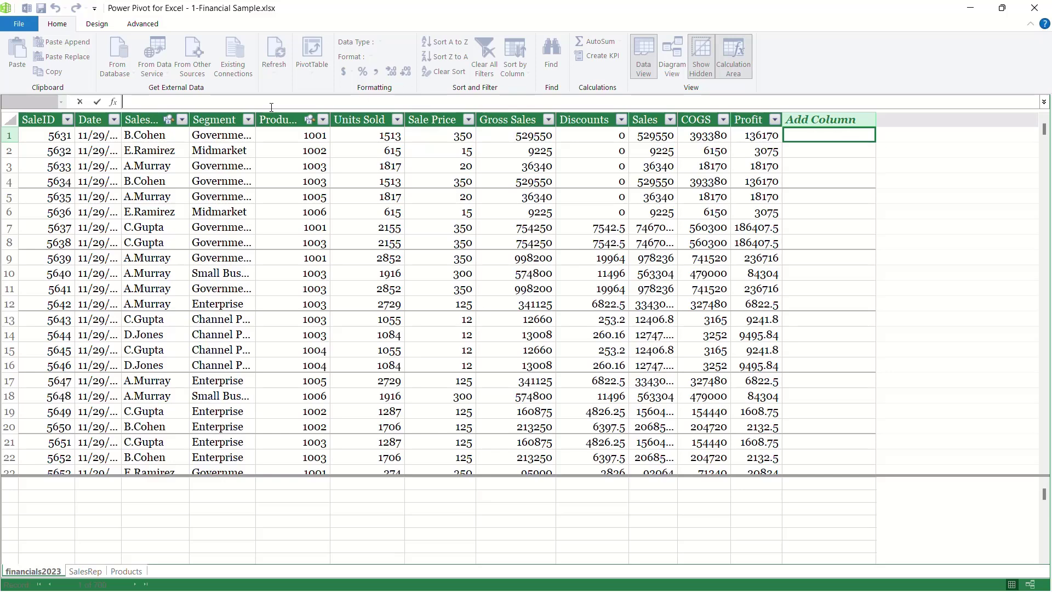
{"action": "type", "text": "="}
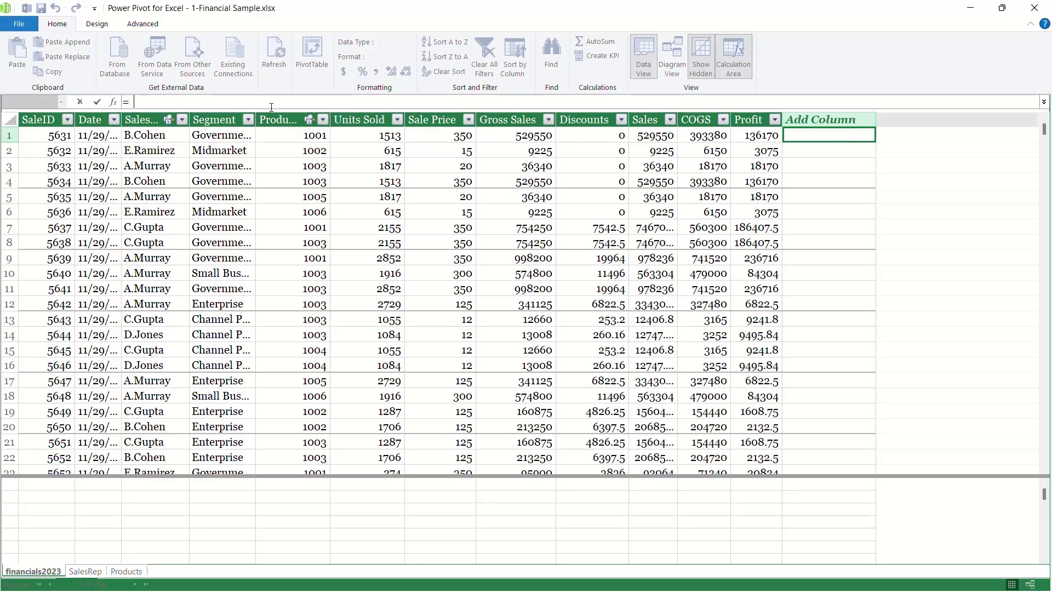
{"action": "type", "text": "related"}
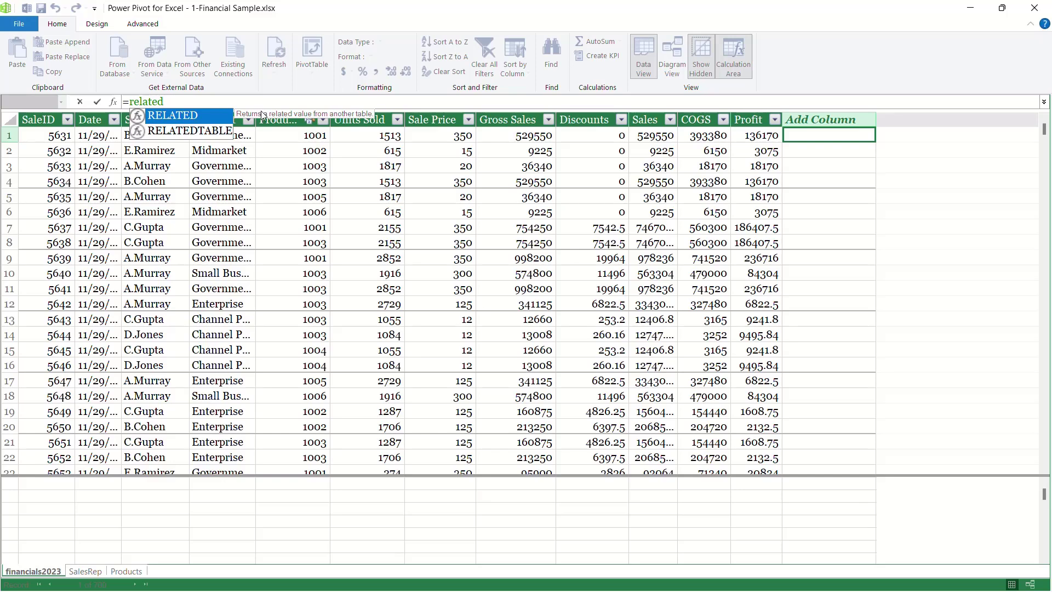
{"action": "key", "text": "Tab"}
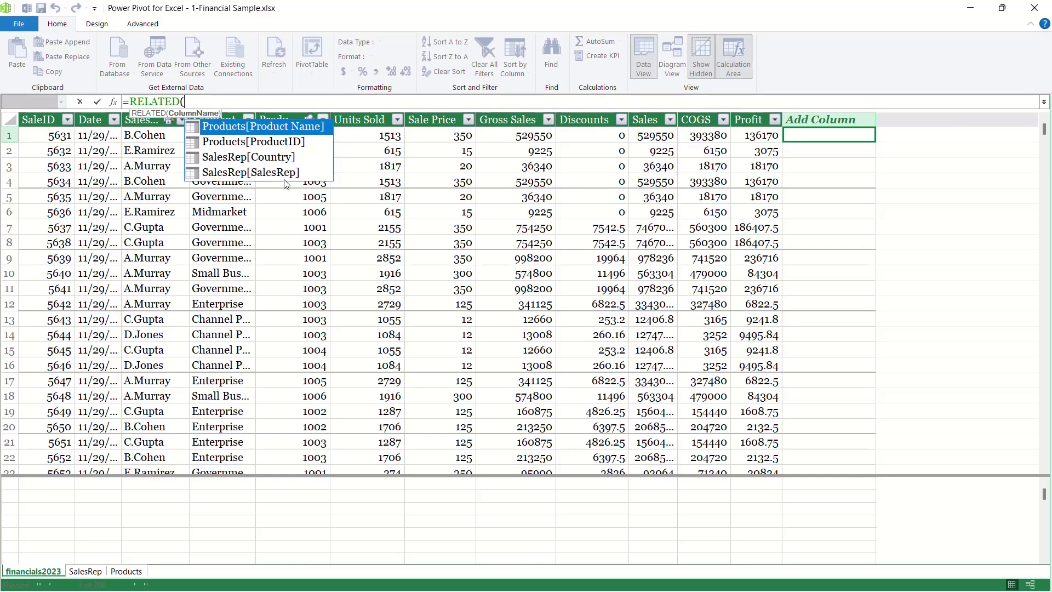
{"action": "left_click", "coordinate": [255, 158]}
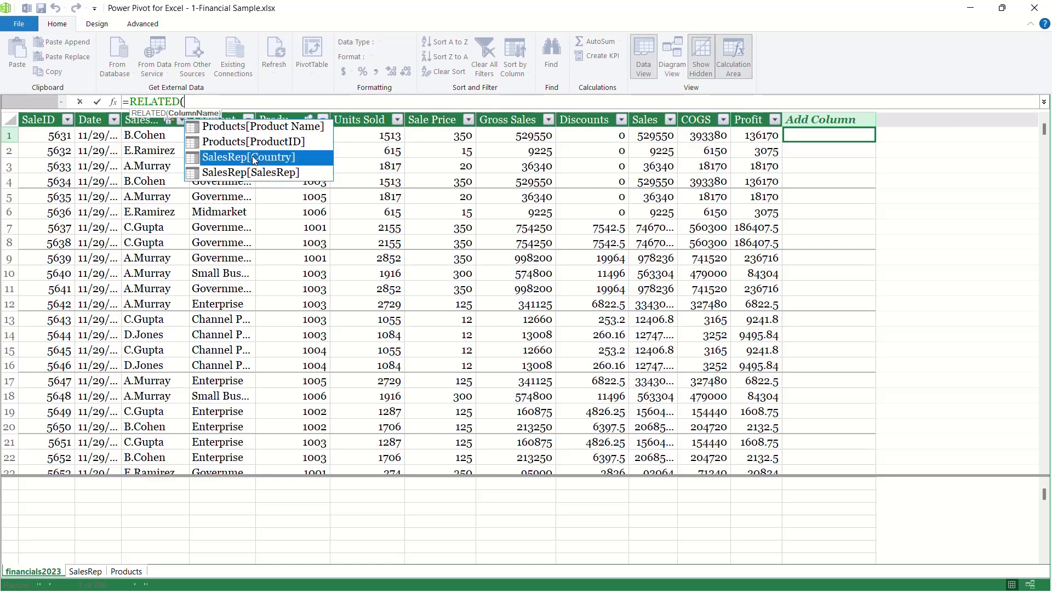
{"action": "double_click", "coordinate": [255, 158]}
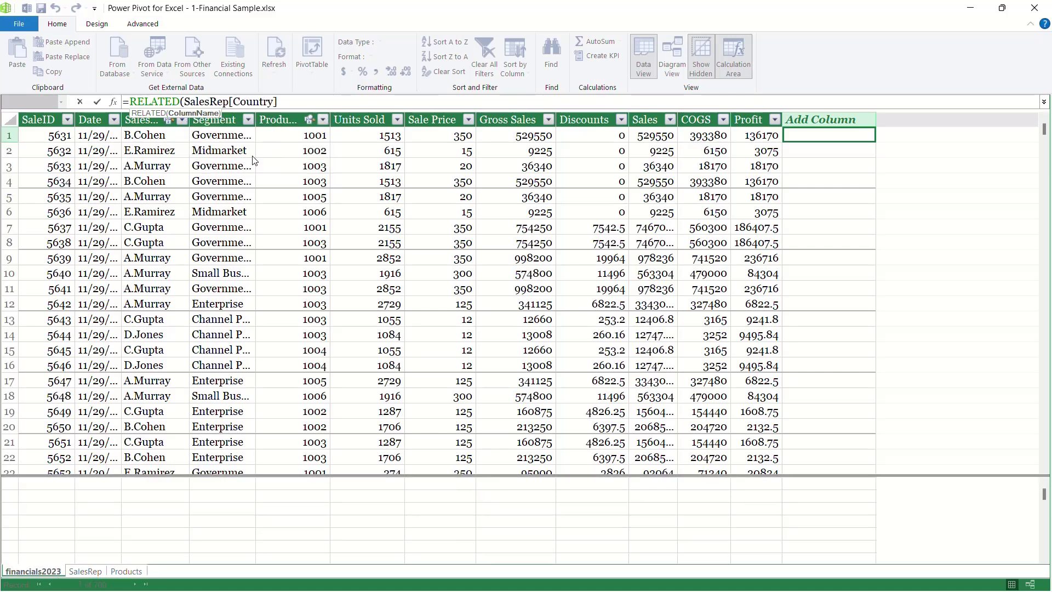
{"action": "type", "text": ")"}
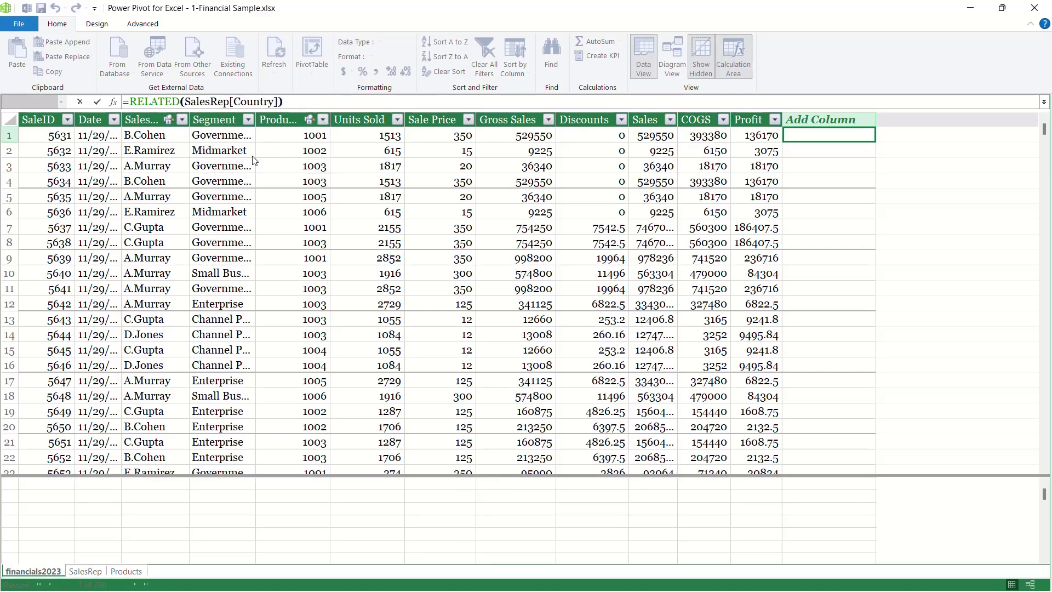
{"action": "key", "text": "Return"}
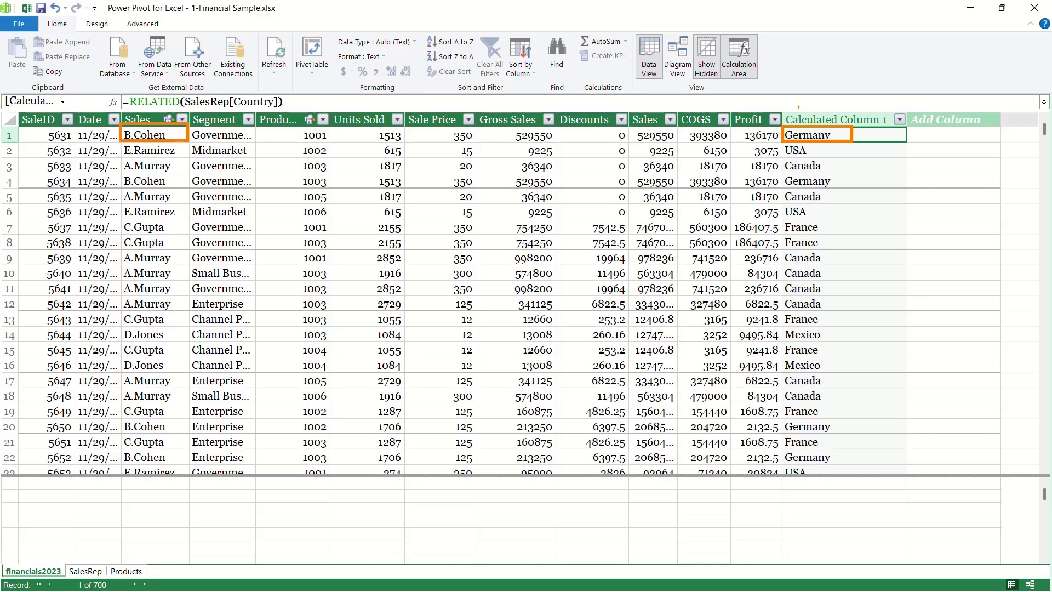
Step: Rename the new calculated column that looks up the sales rep's country as Country
{"action": "double_click", "coordinate": [837, 118]}
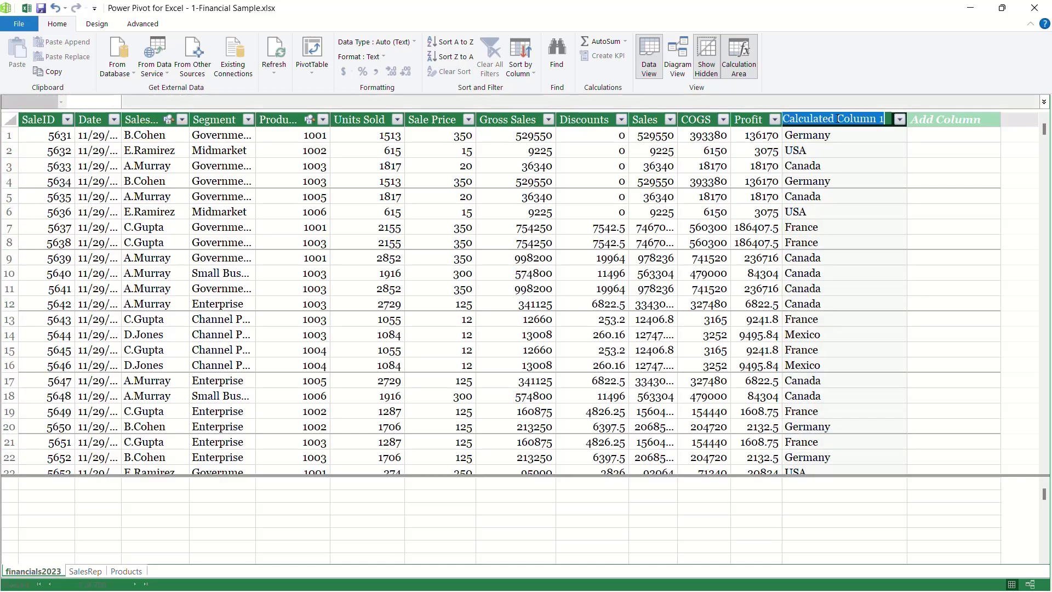
{"action": "type", "text": "Country"}
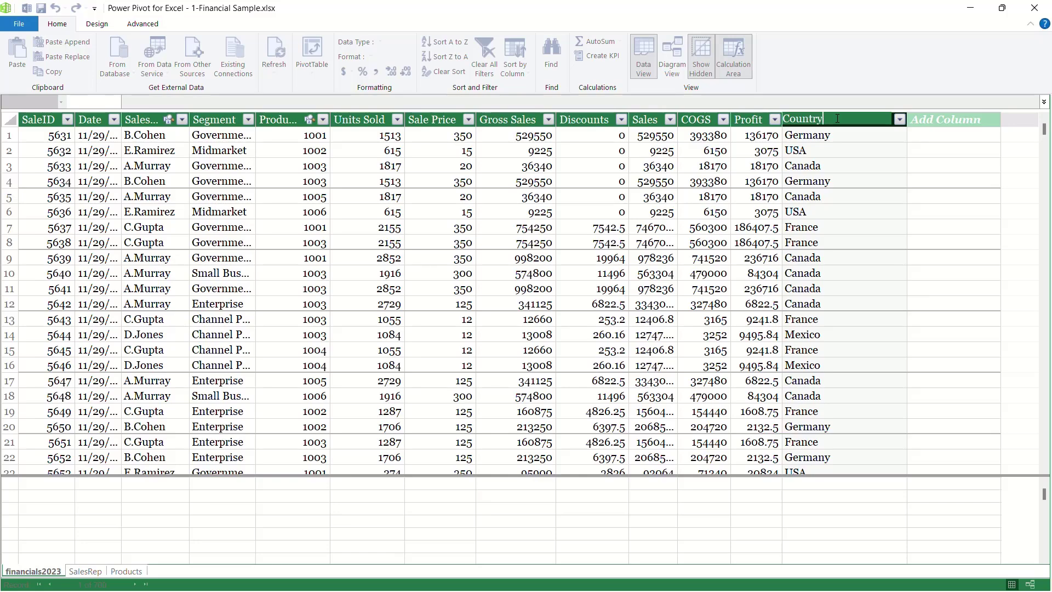
{"action": "key", "text": "Return"}
Step: Add another calculated column to financials2023 with the formula =RELATED(Products[Product Name])
{"action": "left_click", "coordinate": [931, 133]}
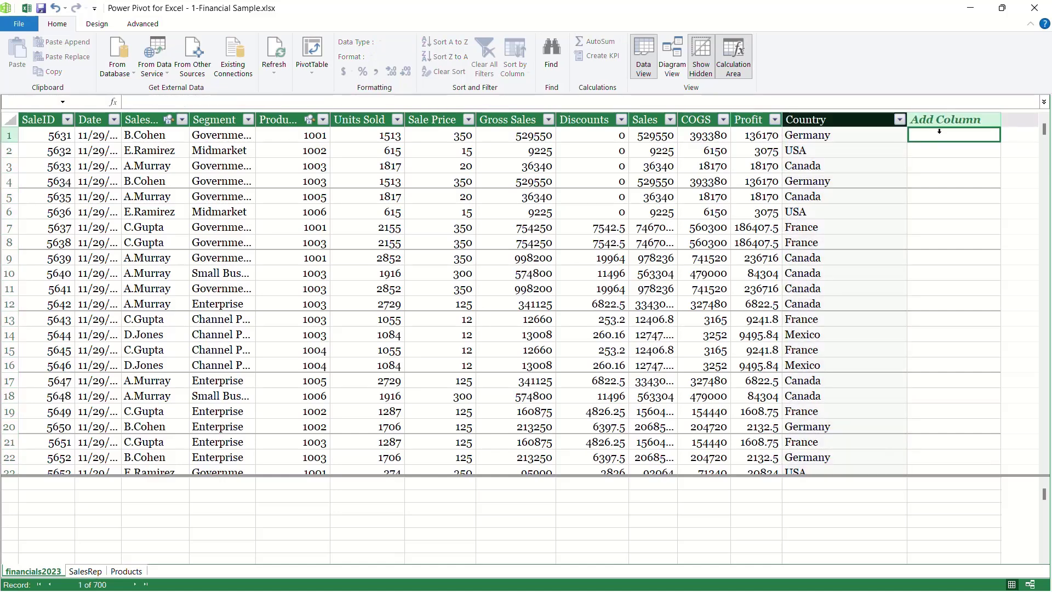
{"action": "left_click", "coordinate": [735, 103]}
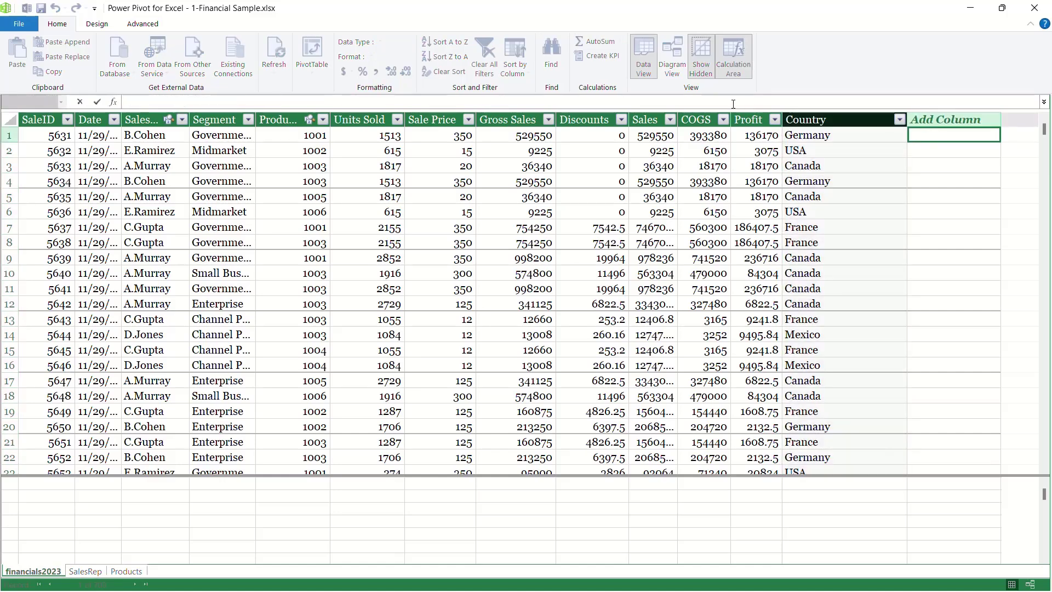
{"action": "type", "text": "=related"}
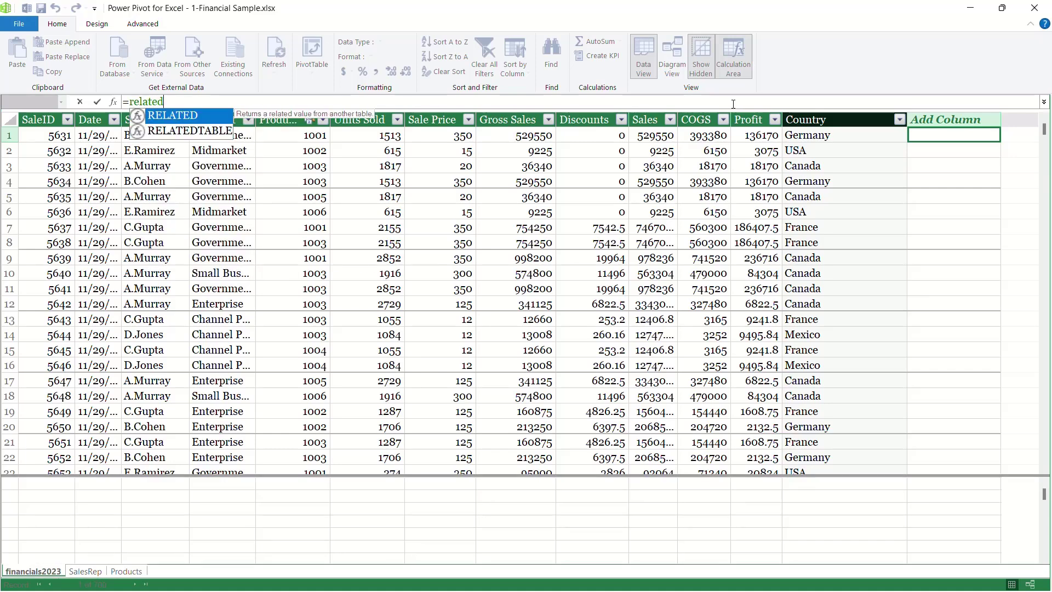
{"action": "key", "text": "Tab"}
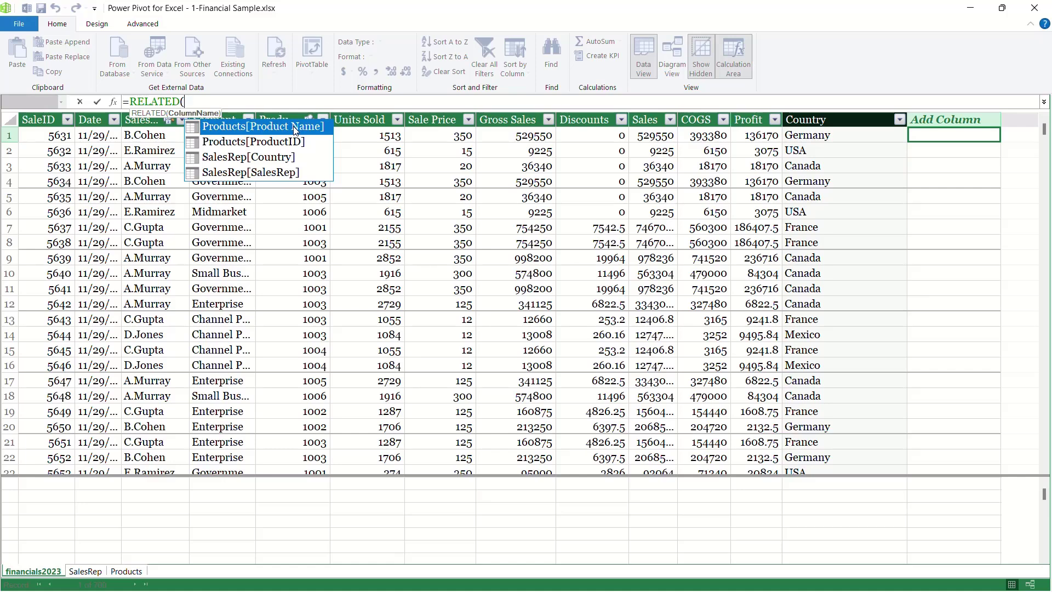
{"action": "double_click", "coordinate": [295, 127]}
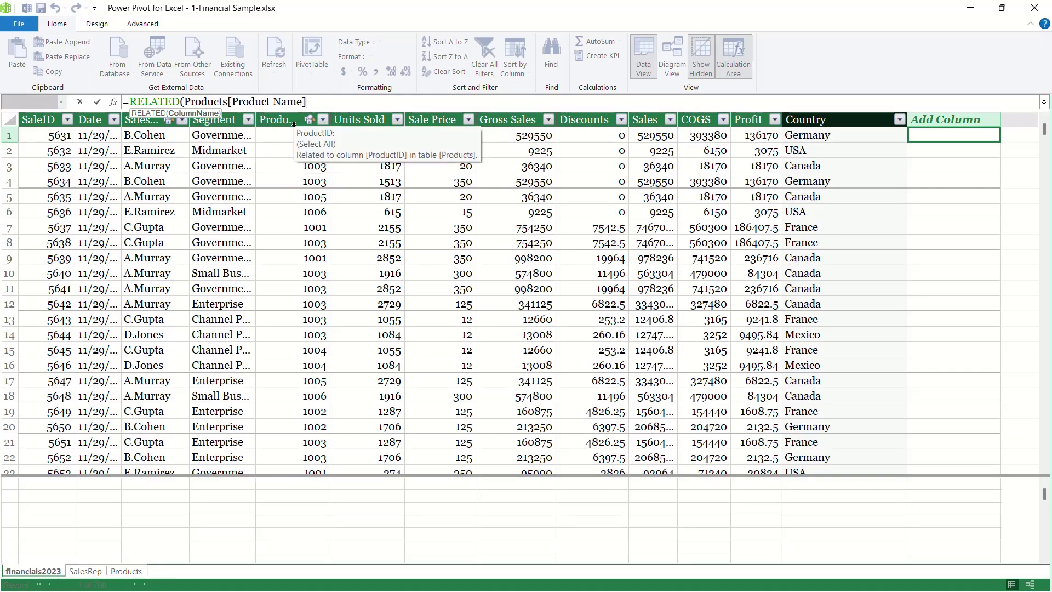
{"action": "type", "text": ")"}
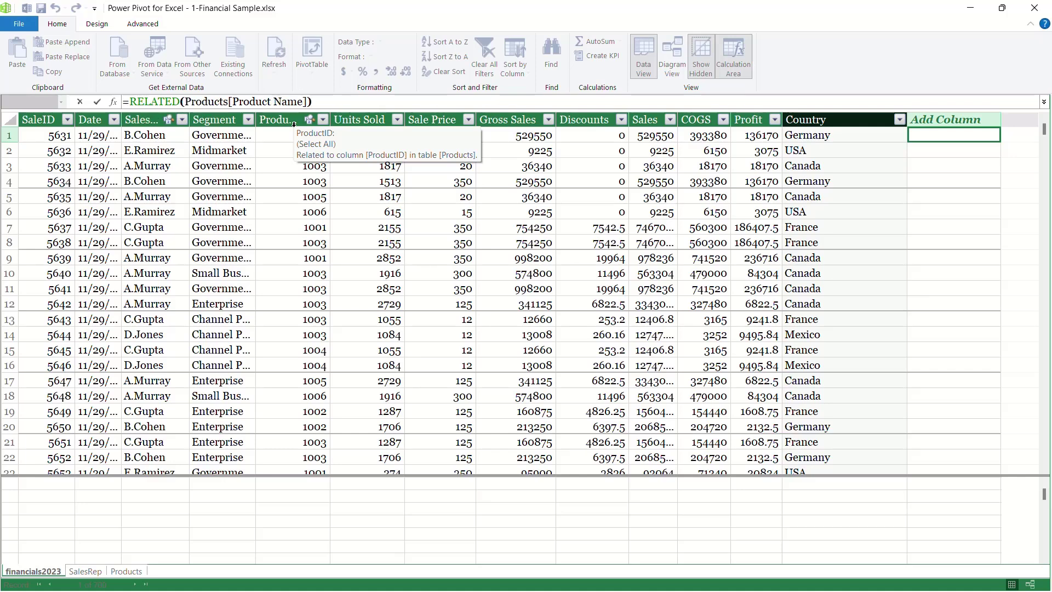
{"action": "key", "text": "Return"}
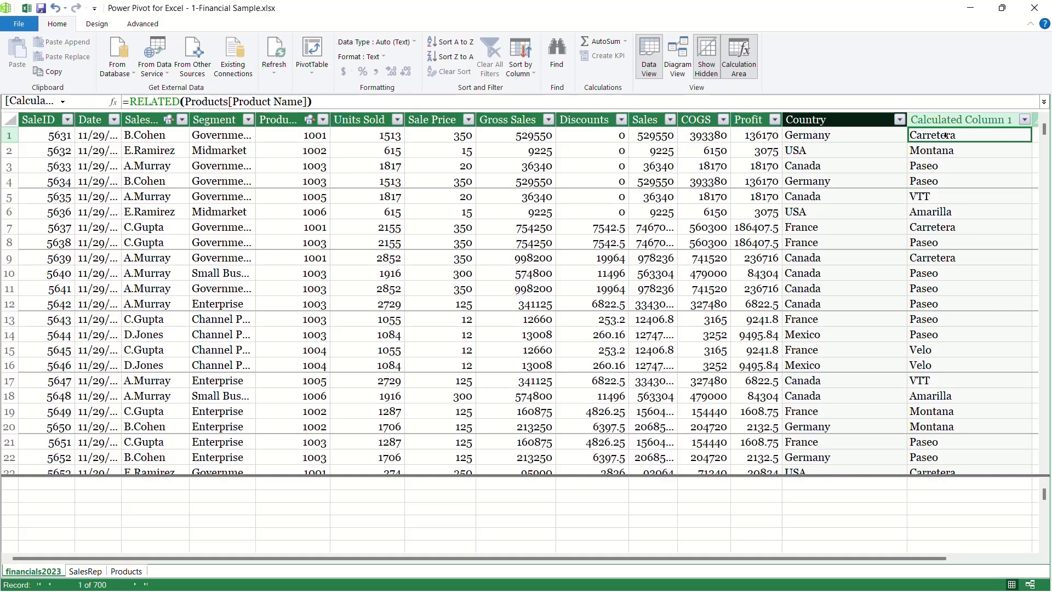
Step: Rename the calculated column that looks up the product as Product Name
{"action": "double_click", "coordinate": [973, 119]}
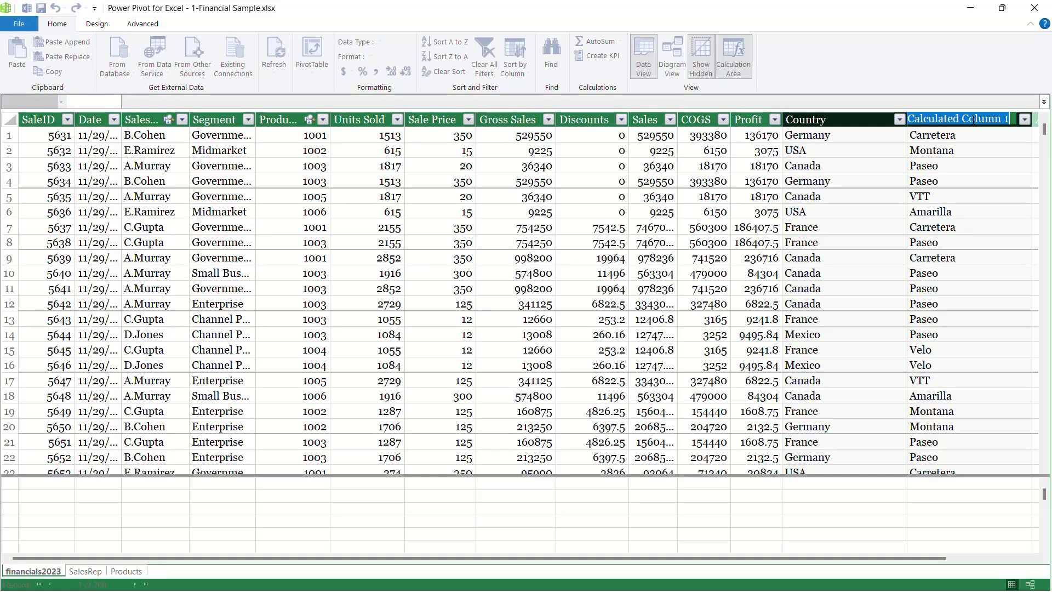
{"action": "type", "text": "Product Name"}
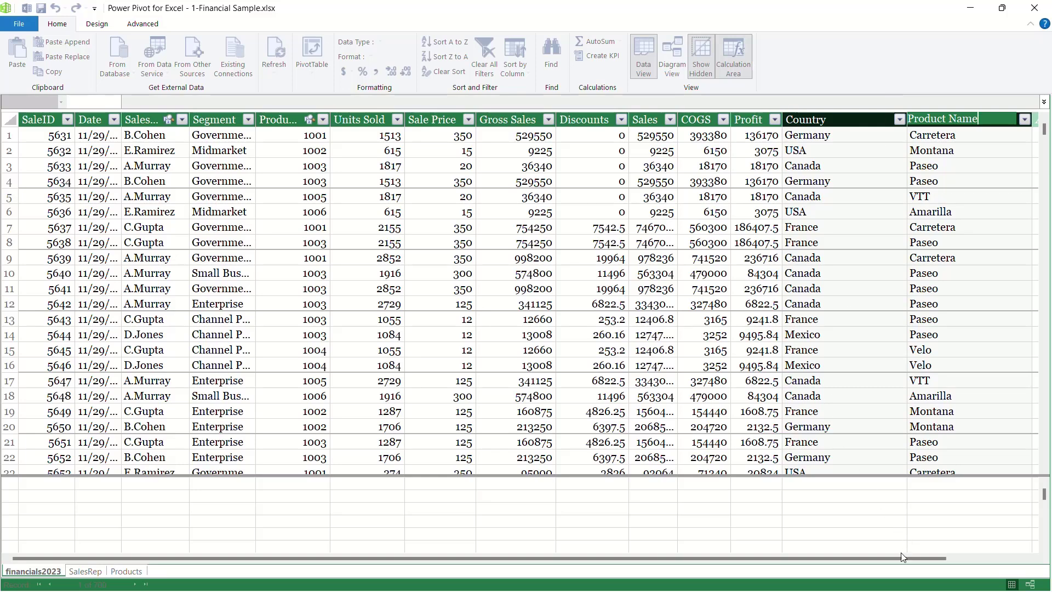
{"action": "left_click", "coordinate": [828, 118]}
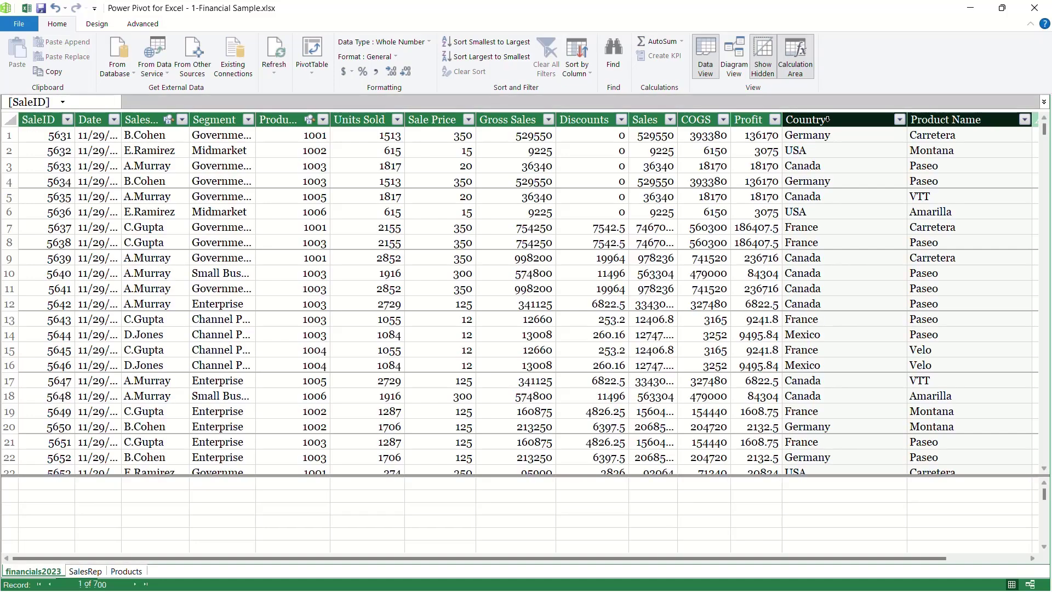
Step: Move the Country column directly after SalesRep and the Product Name column directly after ProductID
{"action": "left_click", "coordinate": [816, 120]}
{"action": "left_click_drag", "start_coordinate": [816, 120], "coordinate": [195, 121]}
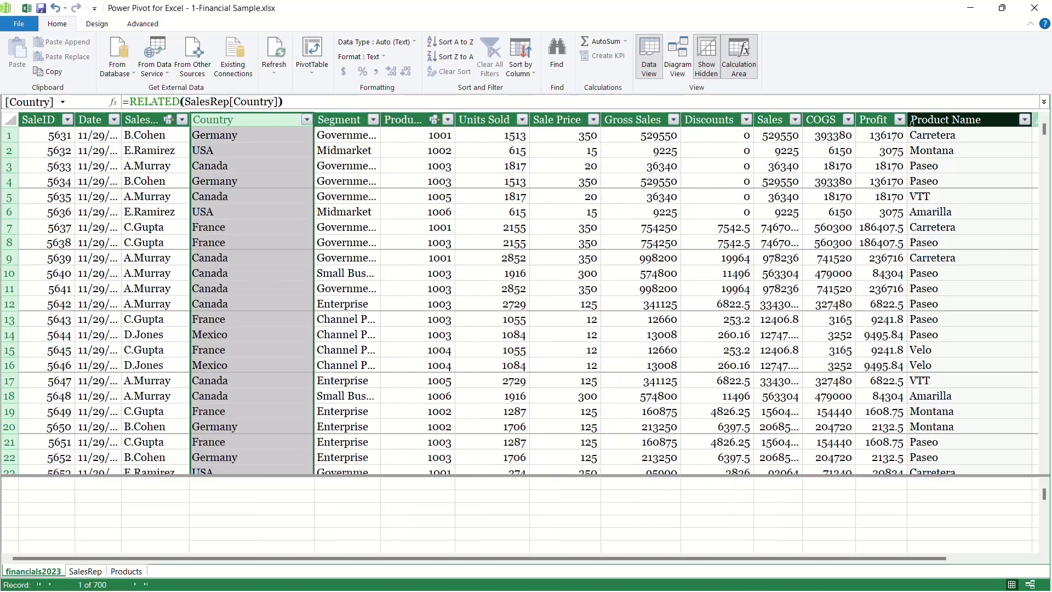
{"action": "left_click", "coordinate": [955, 119]}
{"action": "left_click_drag", "start_coordinate": [925, 119], "coordinate": [474, 115]}
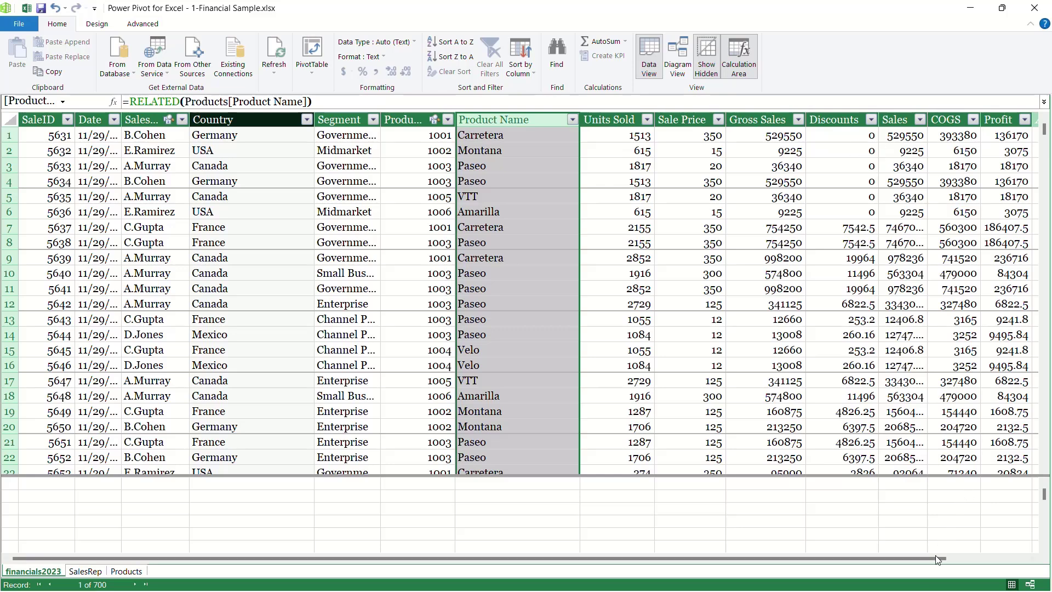
Step: Add a calculated column after Profit with the formula =financials2023[Sales]*.08
{"action": "left_click_drag", "start_coordinate": [937, 558], "coordinate": [1018, 558]}
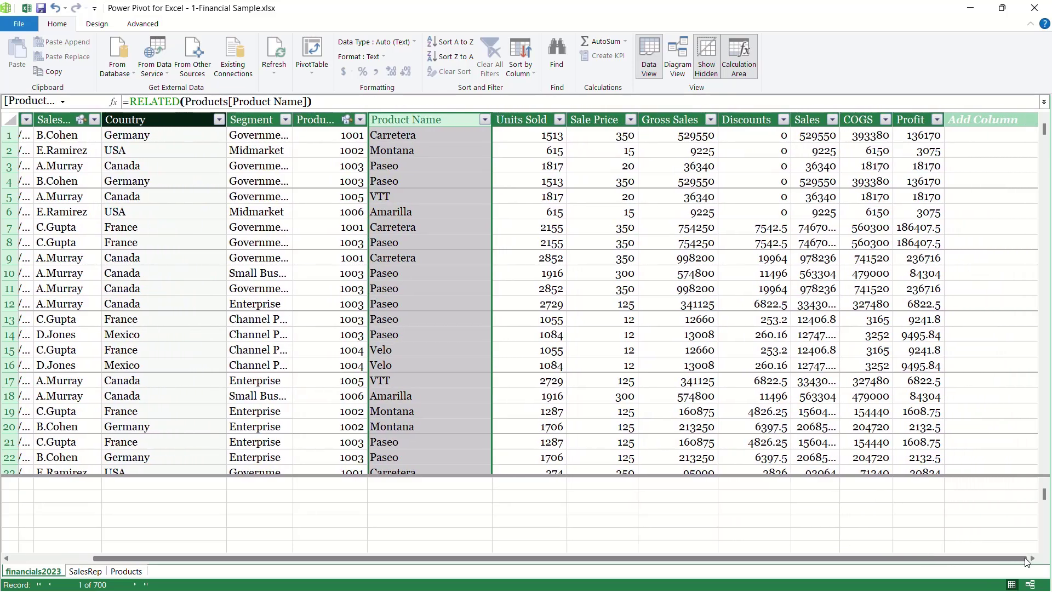
{"action": "left_click", "coordinate": [976, 135]}
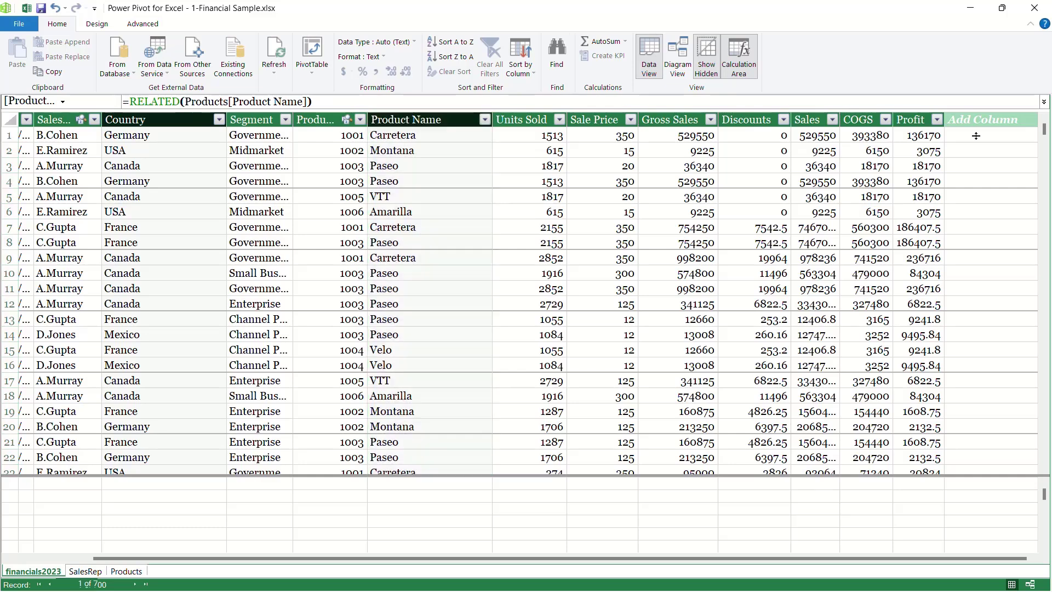
{"action": "left_click", "coordinate": [883, 102]}
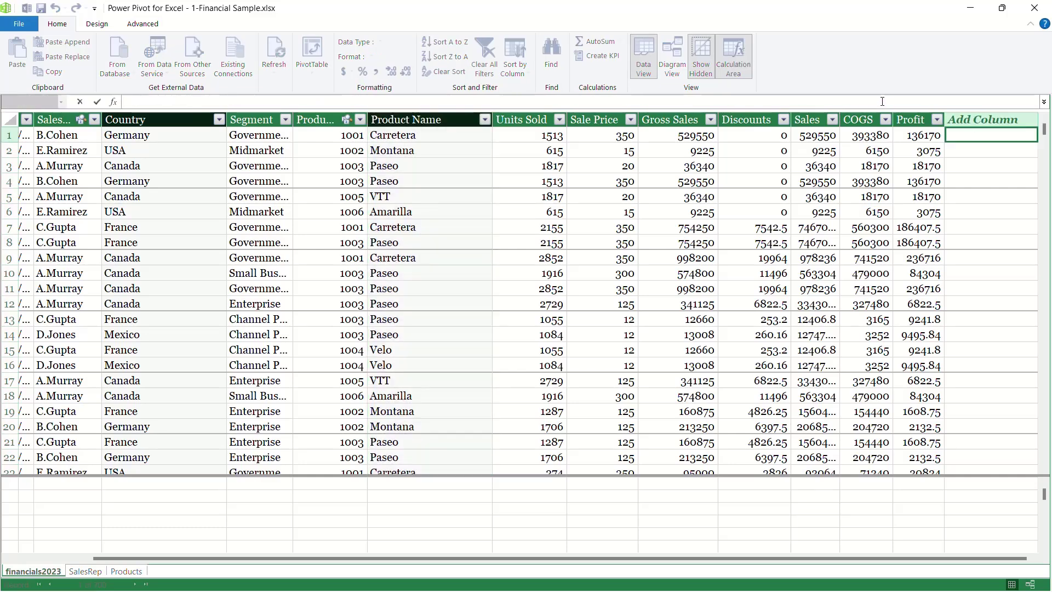
{"action": "type", "text": "="}
{"action": "left_click", "coordinate": [823, 135]}
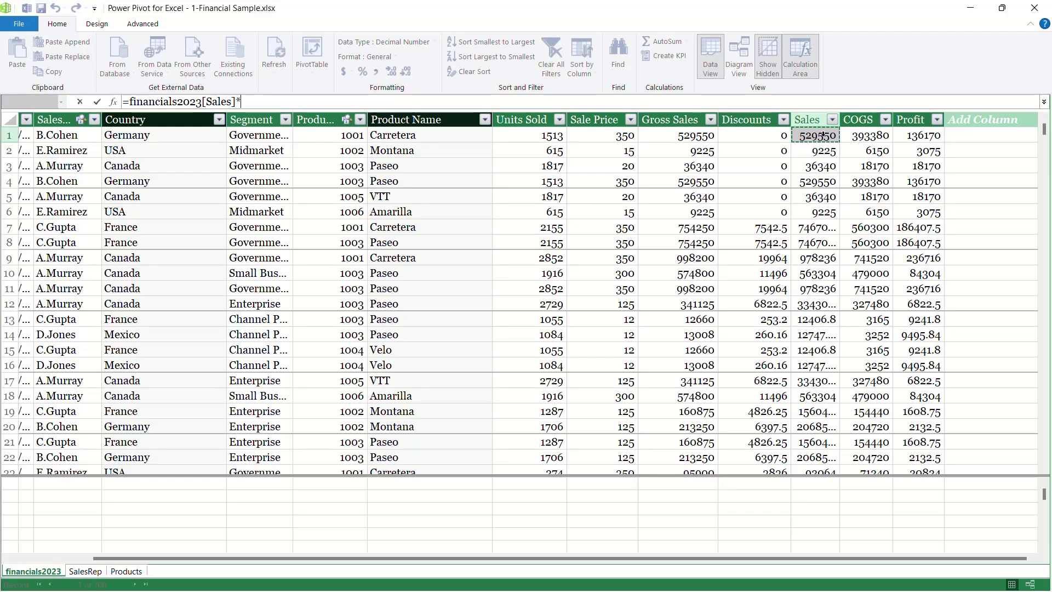
{"action": "type", "text": "*.08"}
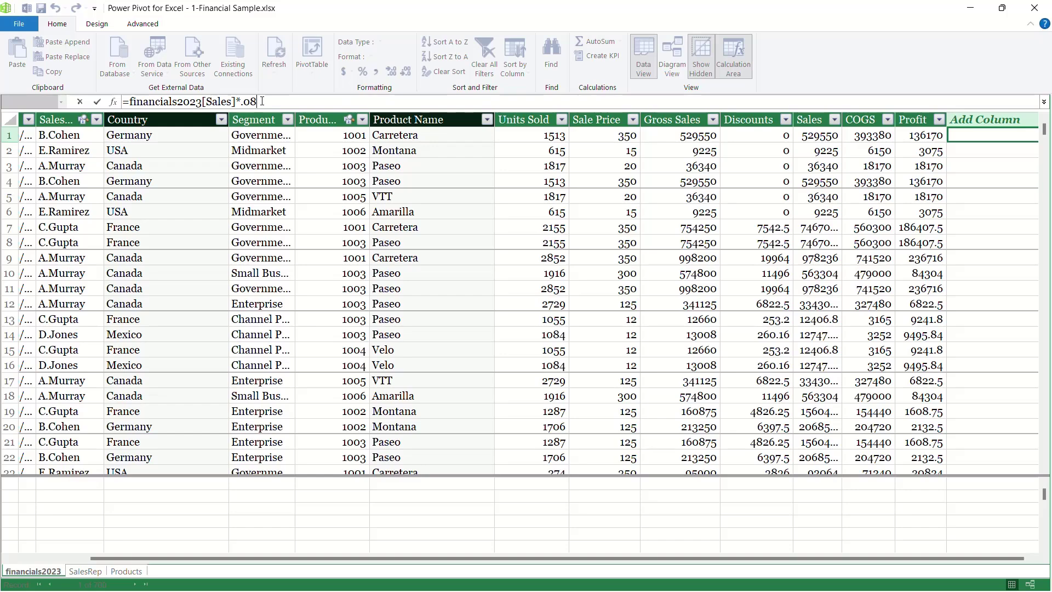
{"action": "key", "text": "Return"}
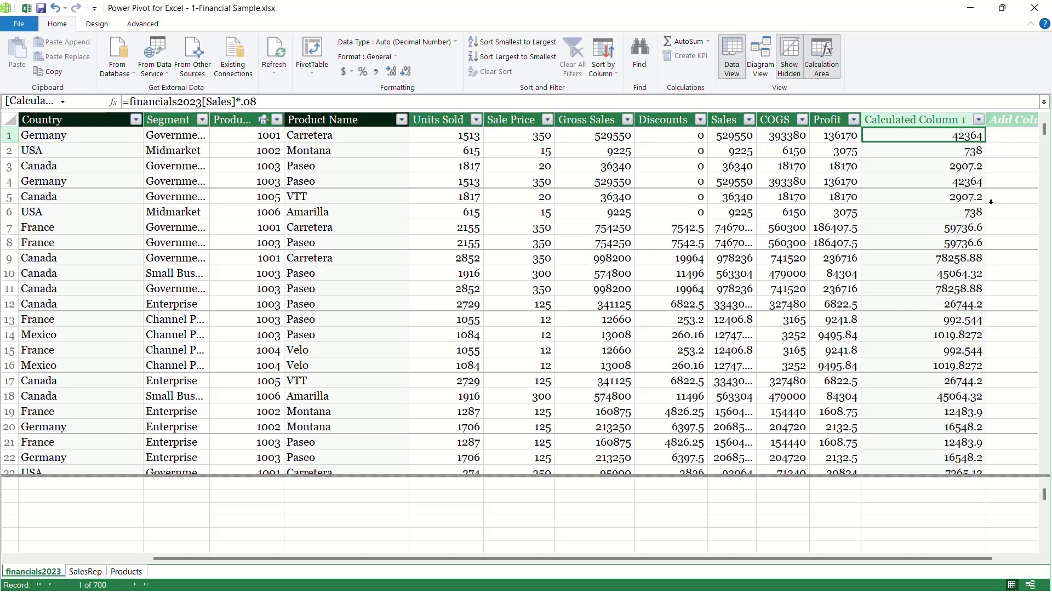
Step: Rename the calculated column holding 8% of Sales as Commission
{"action": "double_click", "coordinate": [925, 119]}
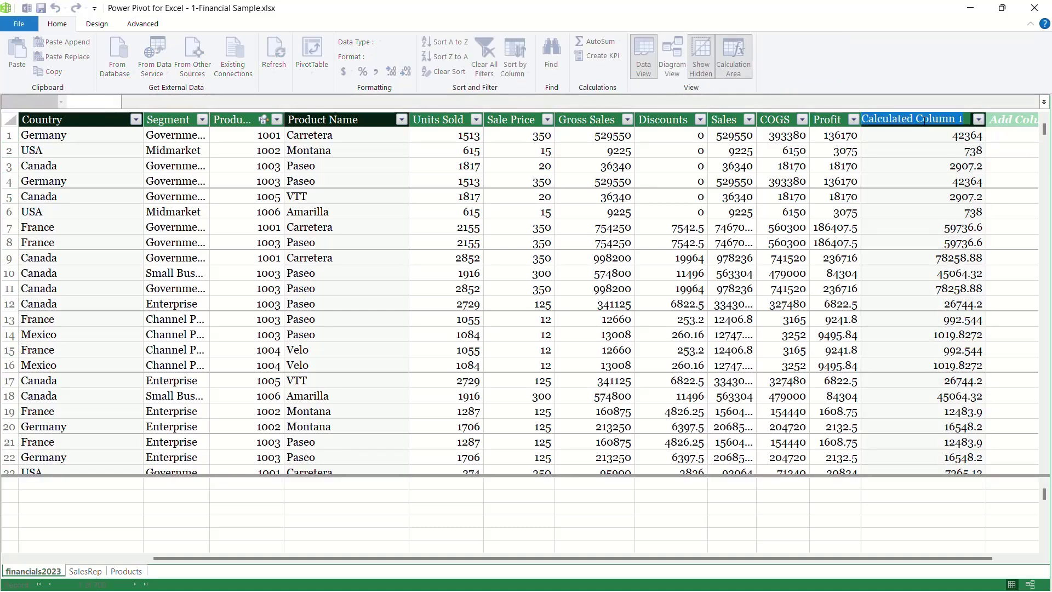
{"action": "type", "text": "Commission"}
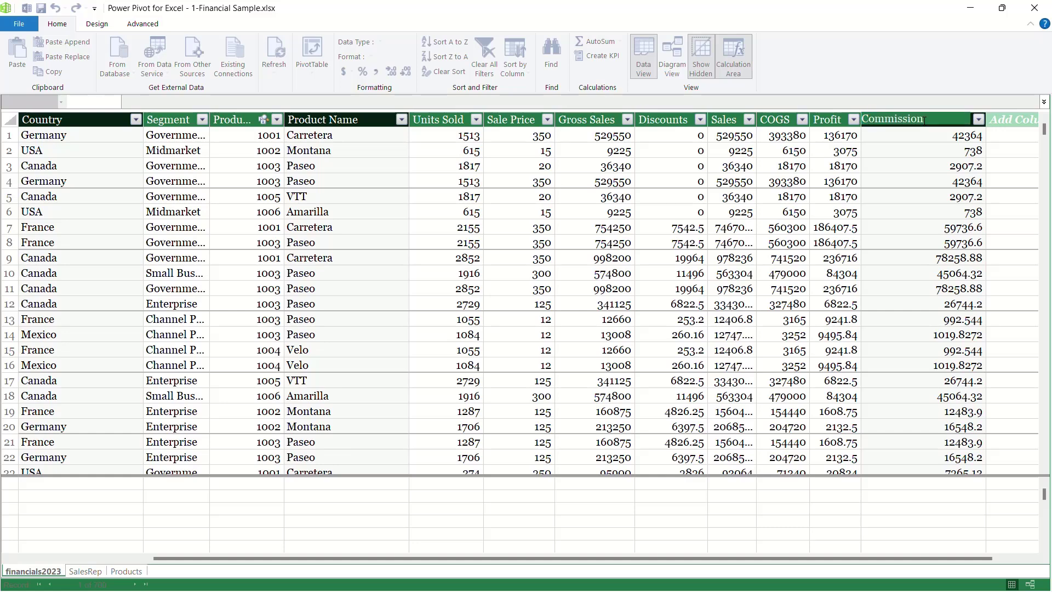
{"action": "key", "text": "Return"}
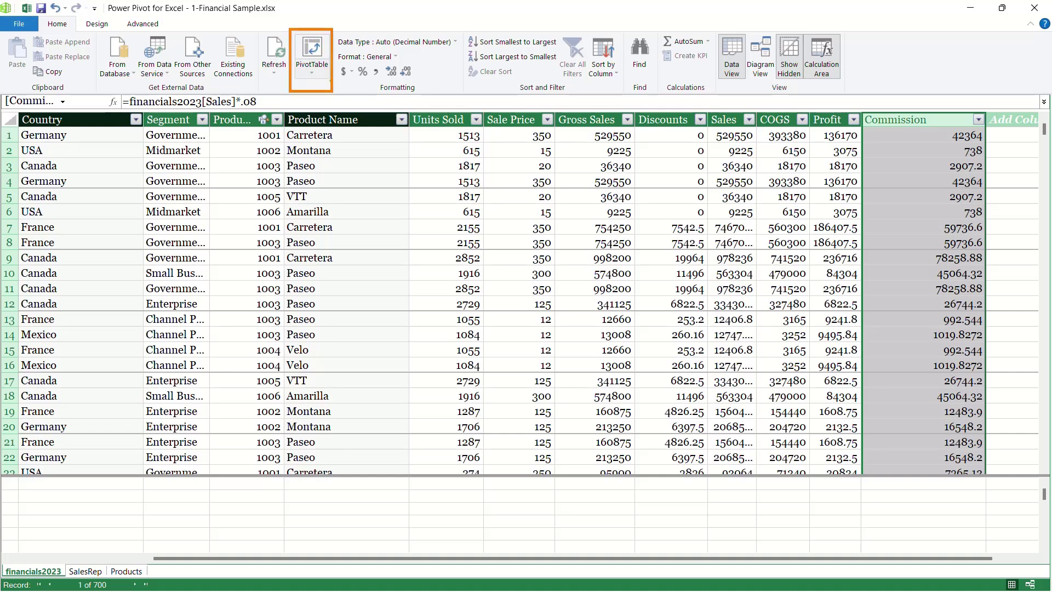
Step: Create a PivotTable from the data model on a new worksheet
{"action": "left_click", "coordinate": [313, 47]}
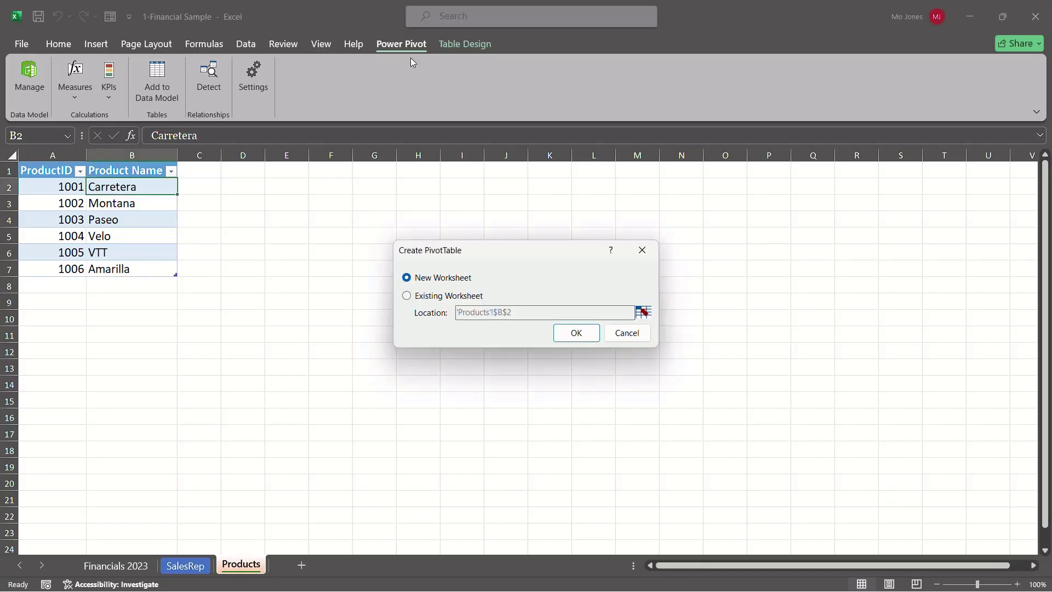
{"action": "left_click", "coordinate": [576, 333]}
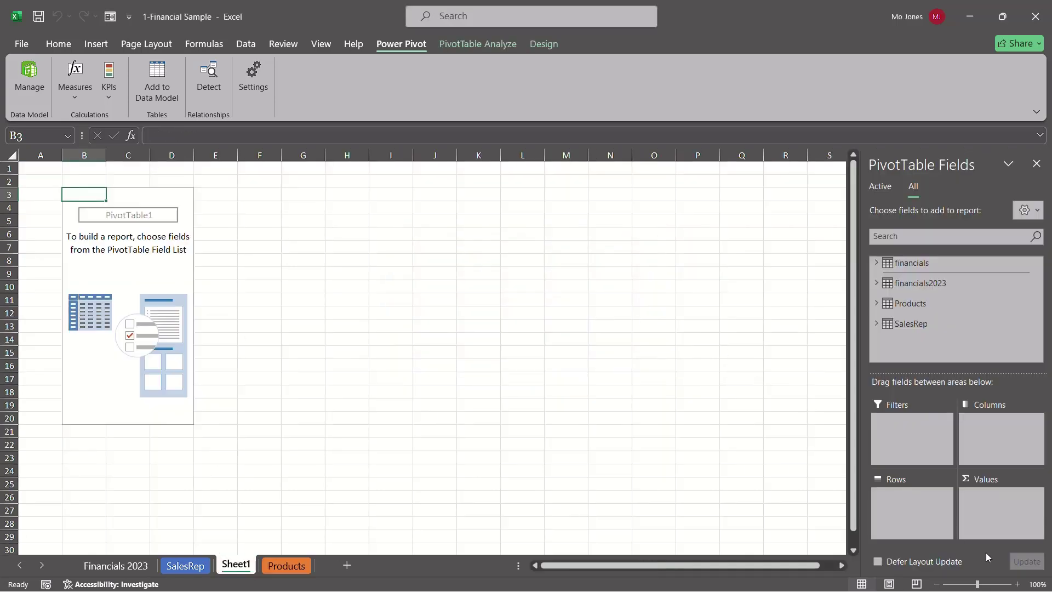
{"action": "left_click", "coordinate": [1018, 585]}
{"action": "left_click", "coordinate": [1017, 584]}
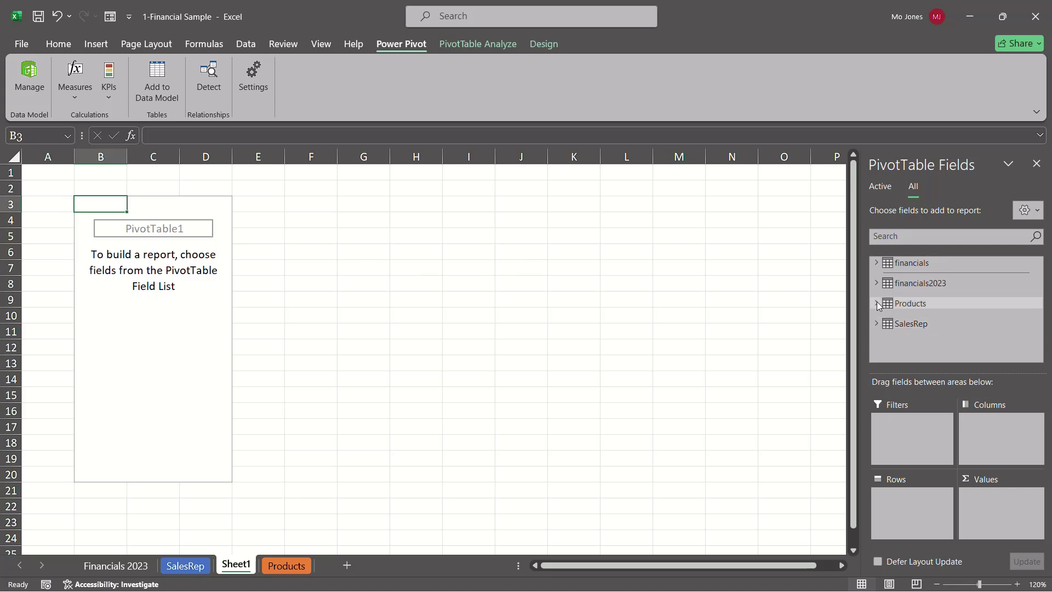
Step: Add Gross Sales from financials2023 as the PivotTable's values, with Country and Product Name as nested rows
{"action": "left_click", "coordinate": [877, 283]}
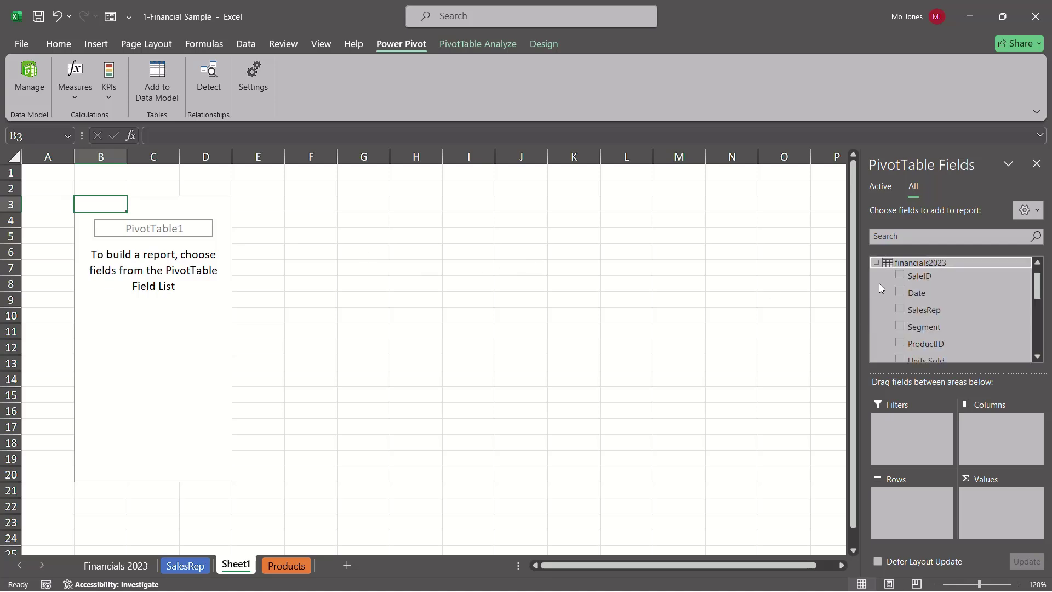
{"action": "left_click_drag", "start_coordinate": [1040, 287], "coordinate": [1051, 312]}
{"action": "left_click", "coordinate": [901, 297]}
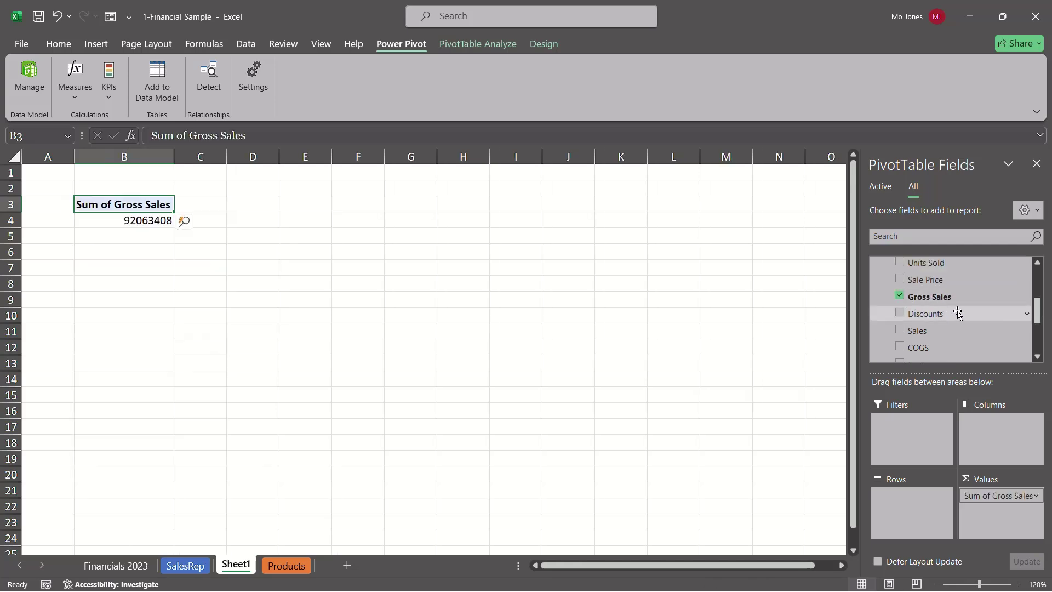
{"action": "left_click_drag", "start_coordinate": [1040, 318], "coordinate": [1040, 337]}
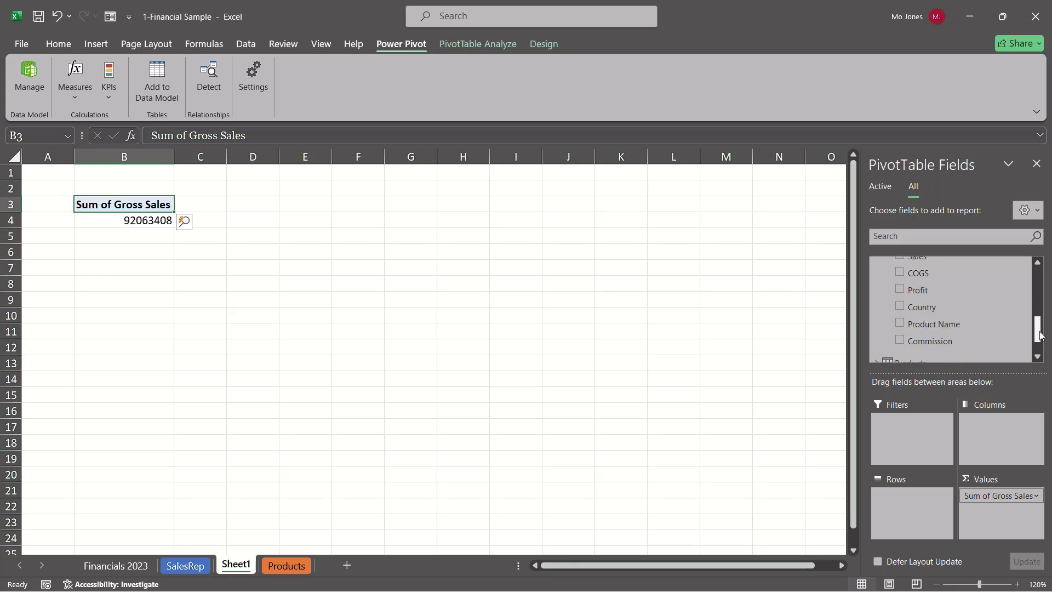
{"action": "left_click", "coordinate": [902, 308]}
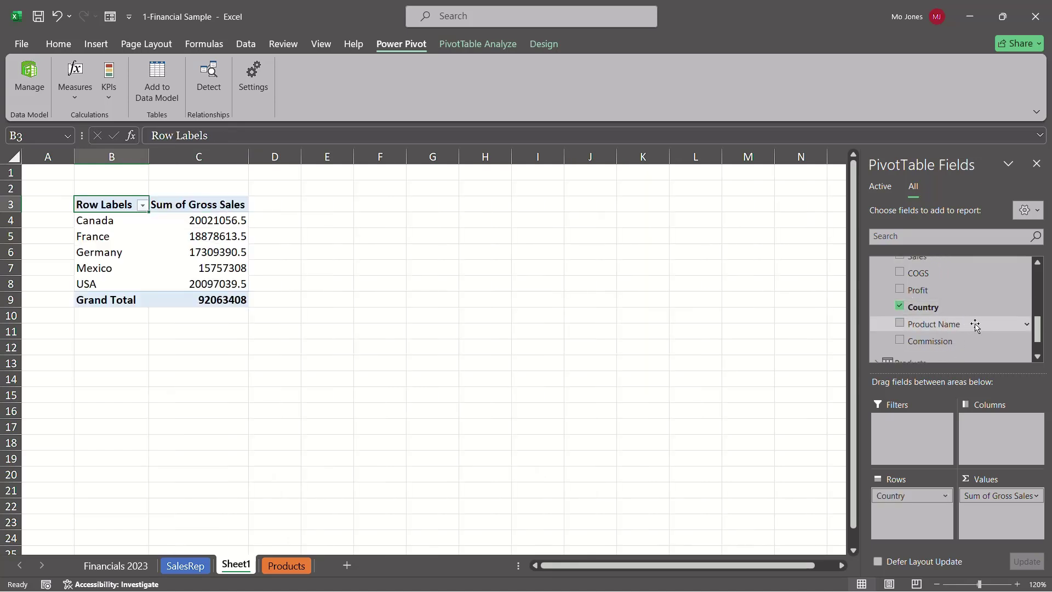
{"action": "left_click", "coordinate": [900, 323]}
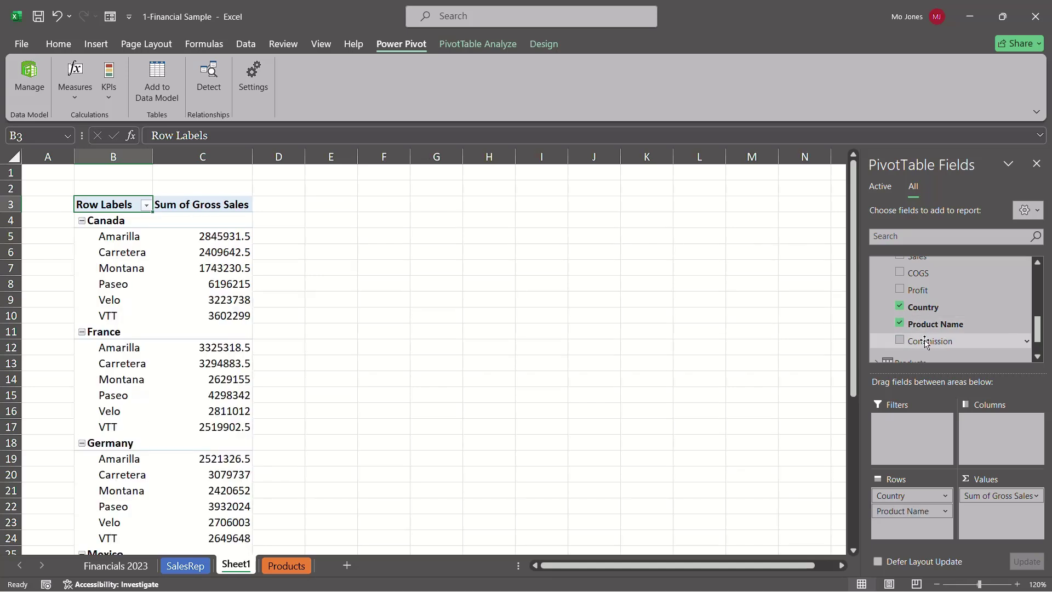
Step: Format the Sum of Gross Sales values as Accounting with the $ symbol and 2 decimal places
{"action": "left_click", "coordinate": [1035, 496]}
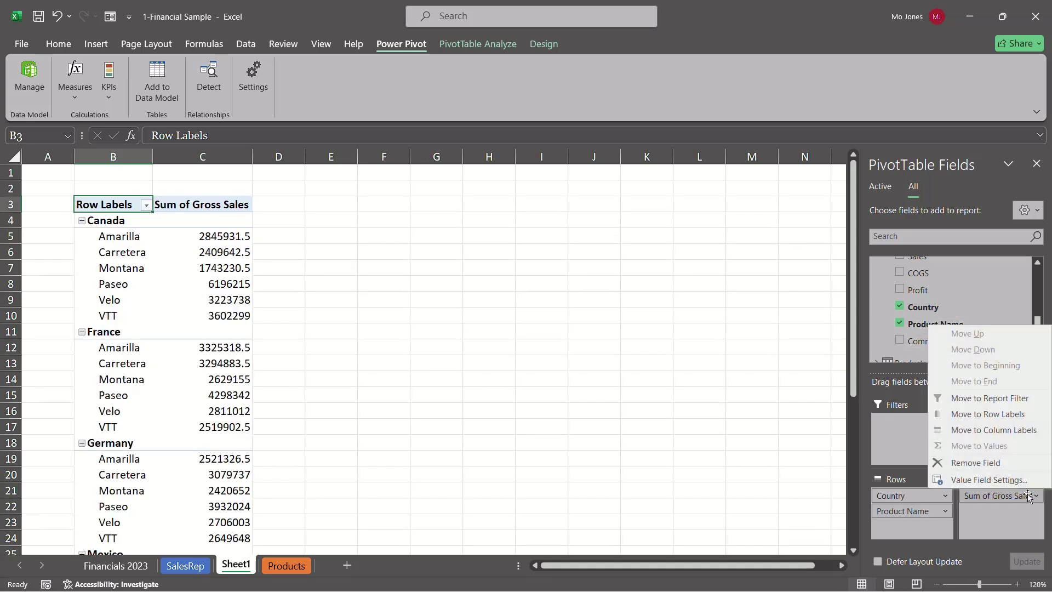
{"action": "left_click", "coordinate": [1002, 480]}
{"action": "left_click", "coordinate": [536, 287]}
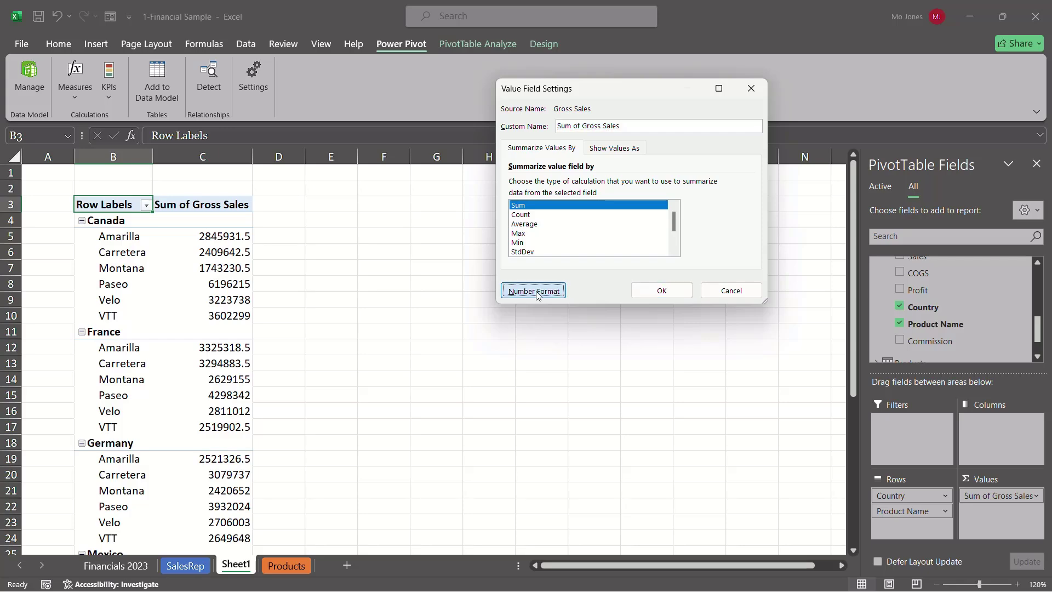
{"action": "left_click", "coordinate": [481, 113]}
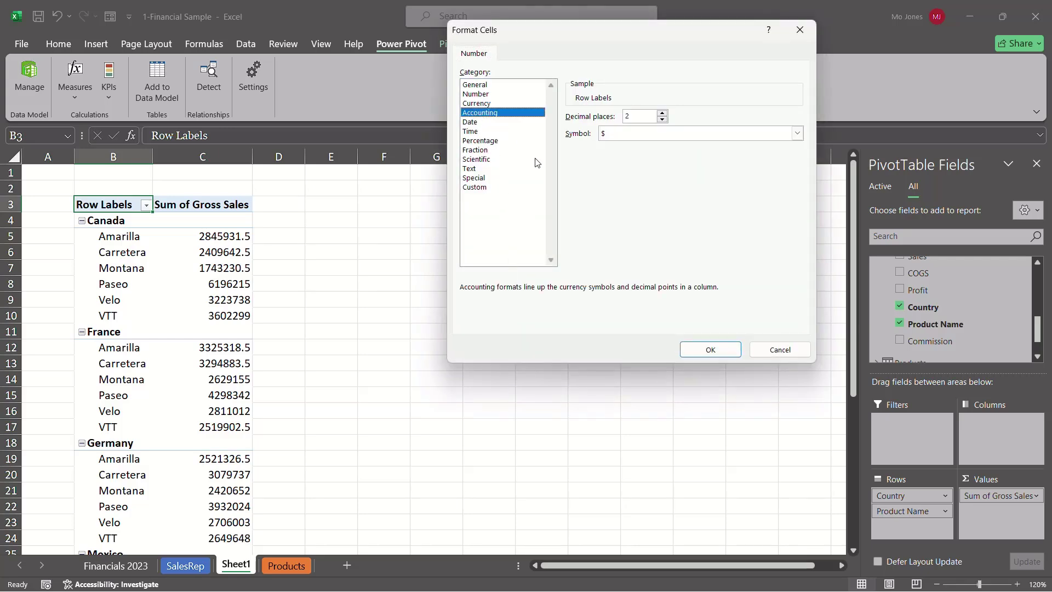
{"action": "left_click", "coordinate": [711, 350]}
{"action": "left_click", "coordinate": [662, 290]}
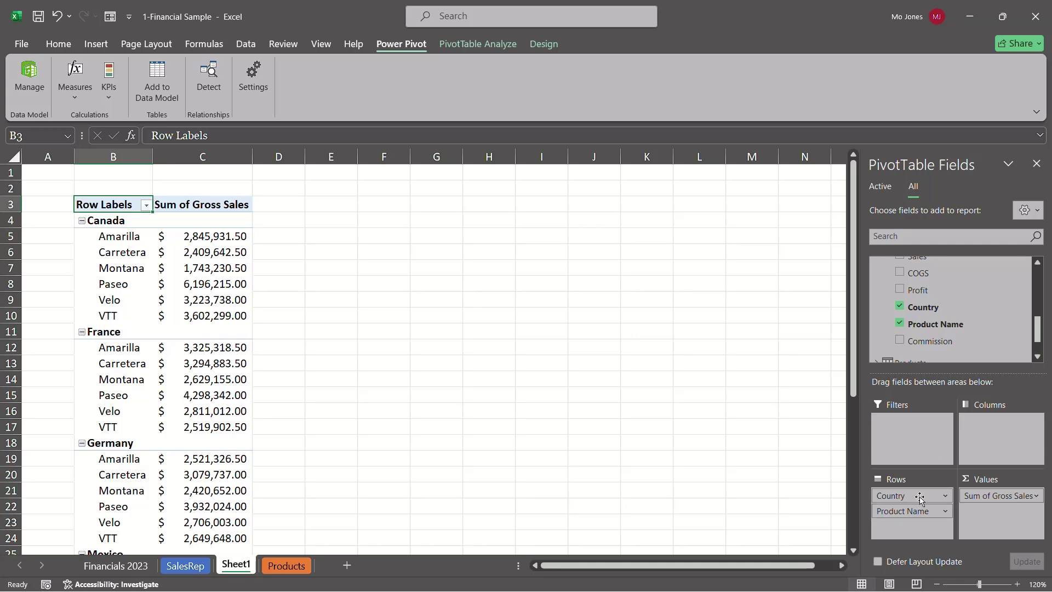
Step: Move the Country field from rows to columns and examine gross sales by product and country
{"action": "left_click_drag", "start_coordinate": [907, 495], "coordinate": [983, 447]}
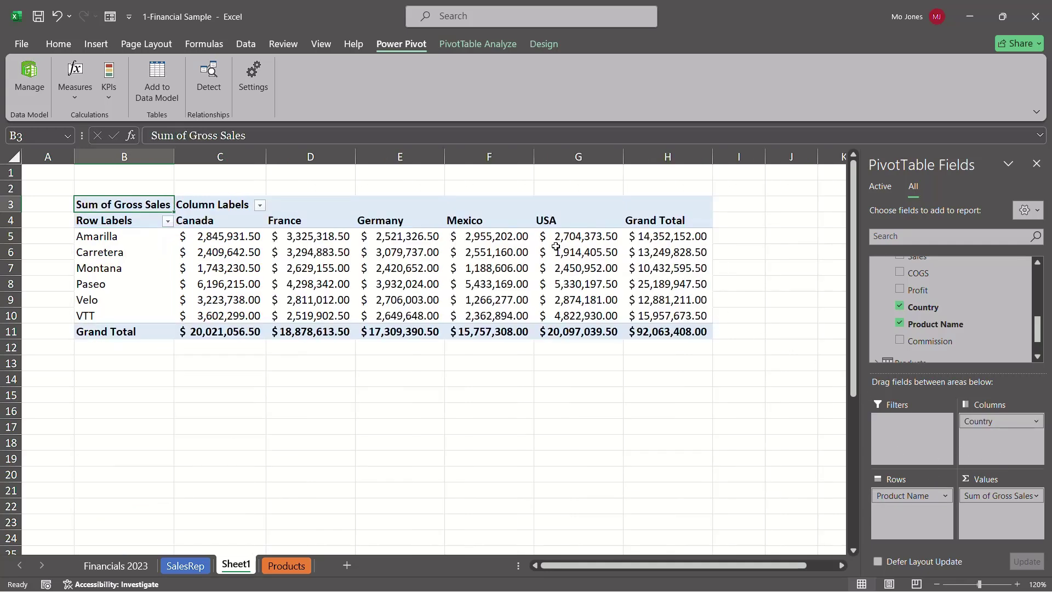
{"action": "mouse_move", "coordinate": [391, 239]}
{"action": "mouse_move", "coordinate": [559, 252]}
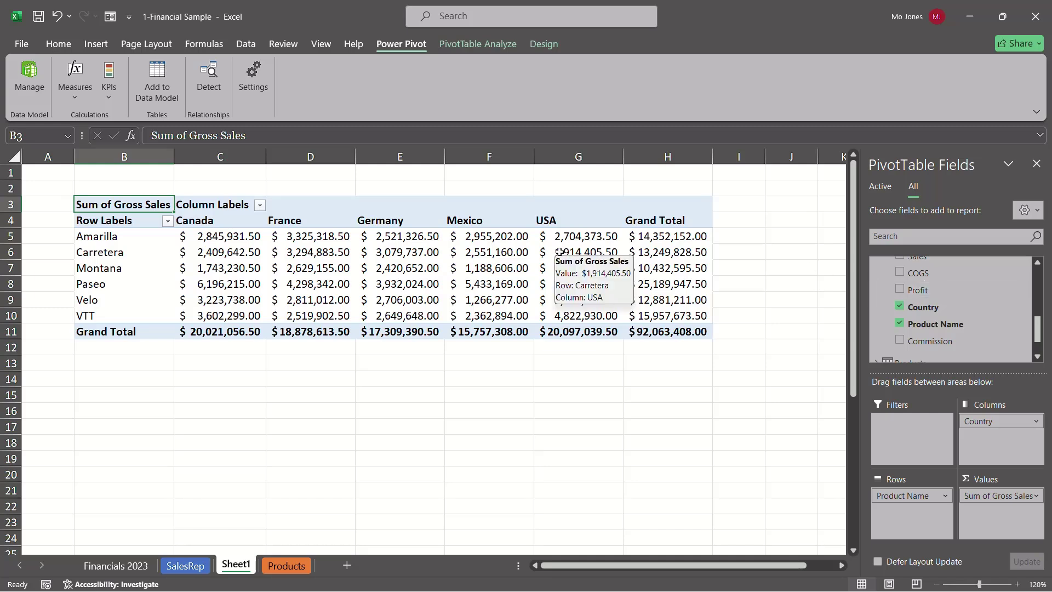
{"action": "left_click", "coordinate": [241, 285]}
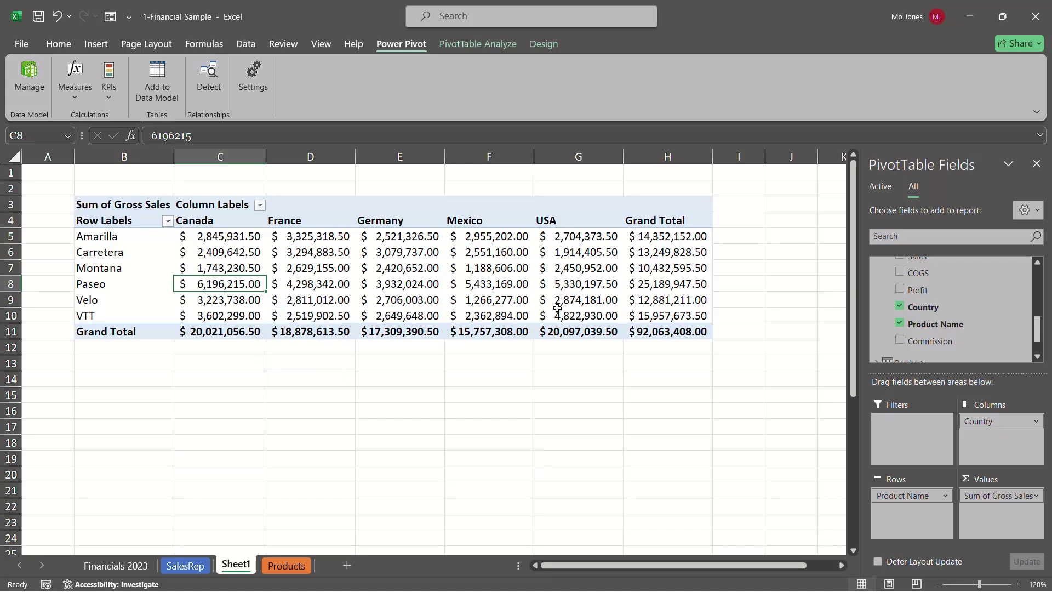
{"action": "mouse_move", "coordinate": [631, 283]}
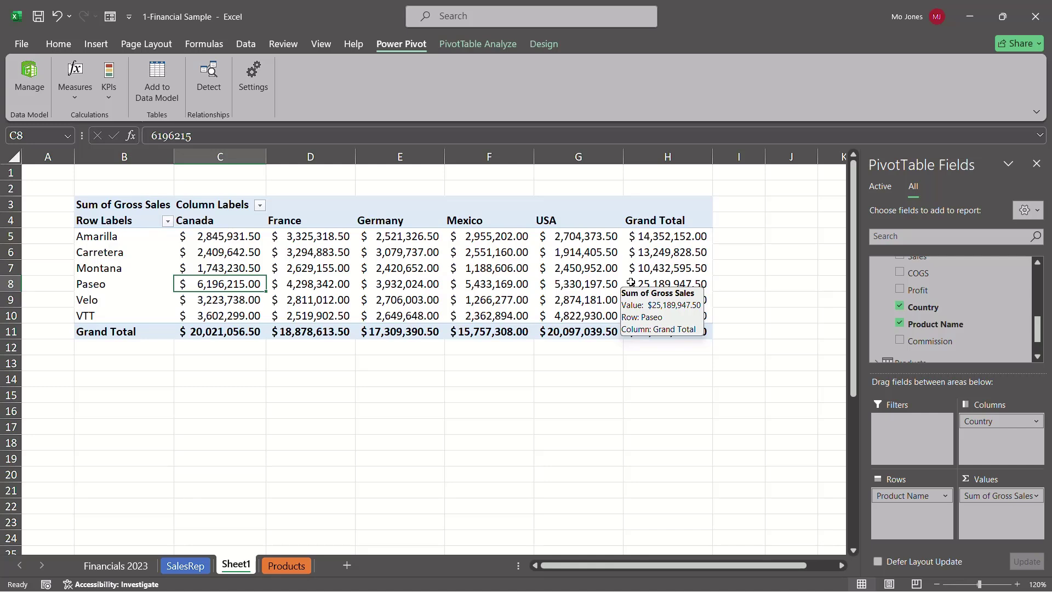
Step: Remove the Country field from the PivotTable, keeping Product Name as the rows
{"action": "left_click", "coordinate": [900, 306]}
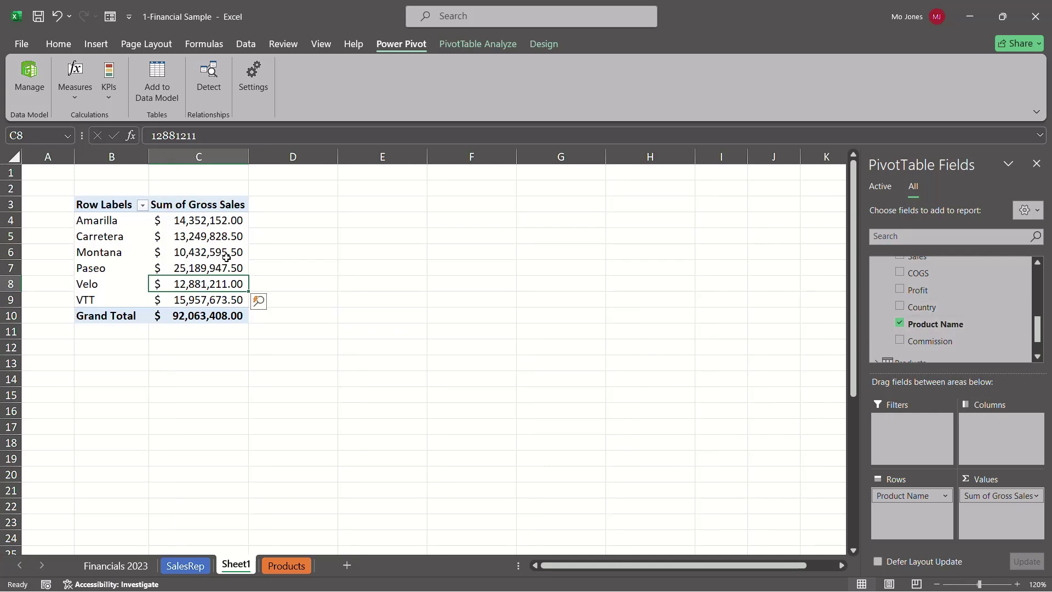